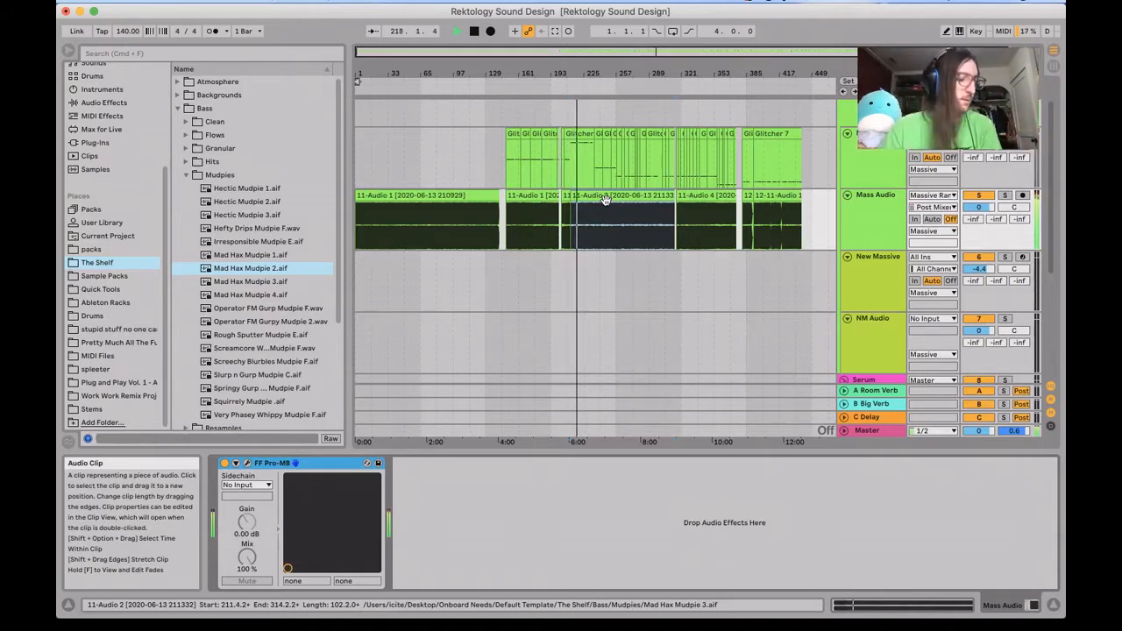
Step: Stop playback and preview the Painful Sustainful, Transformant 4, Disgruntled and Couple Chunky Hits samples in the Plug and Play Vol. 1 pack
key("space")
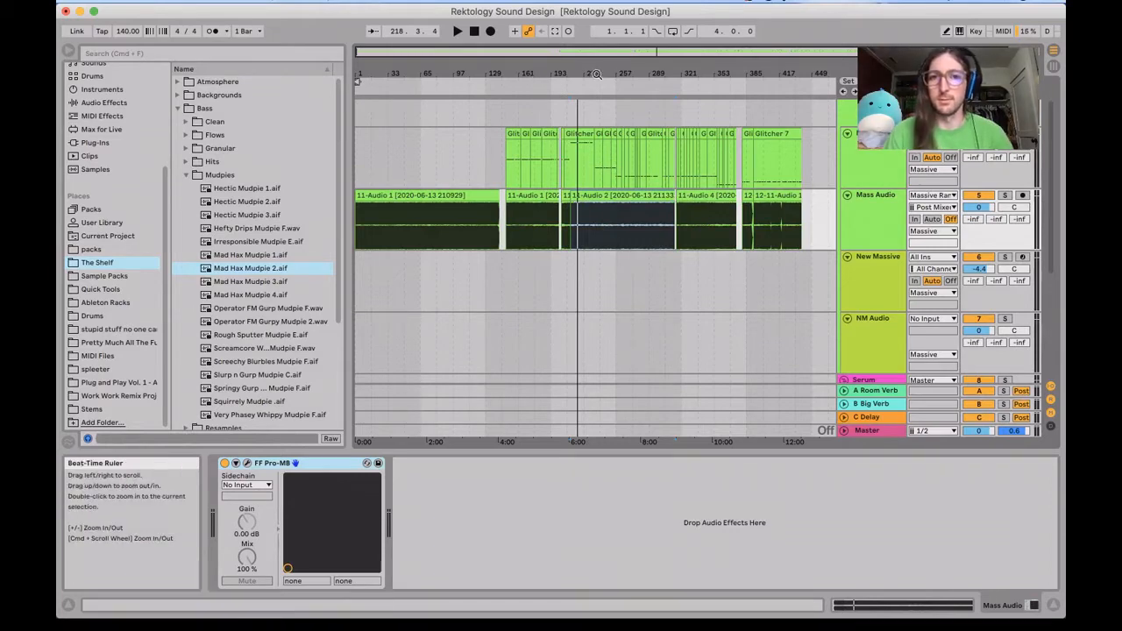
mouse_move(597, 75)
left_mouse_down()
mouse_move(596, 158)
mouse_move(597, 75)
left_mouse_up()
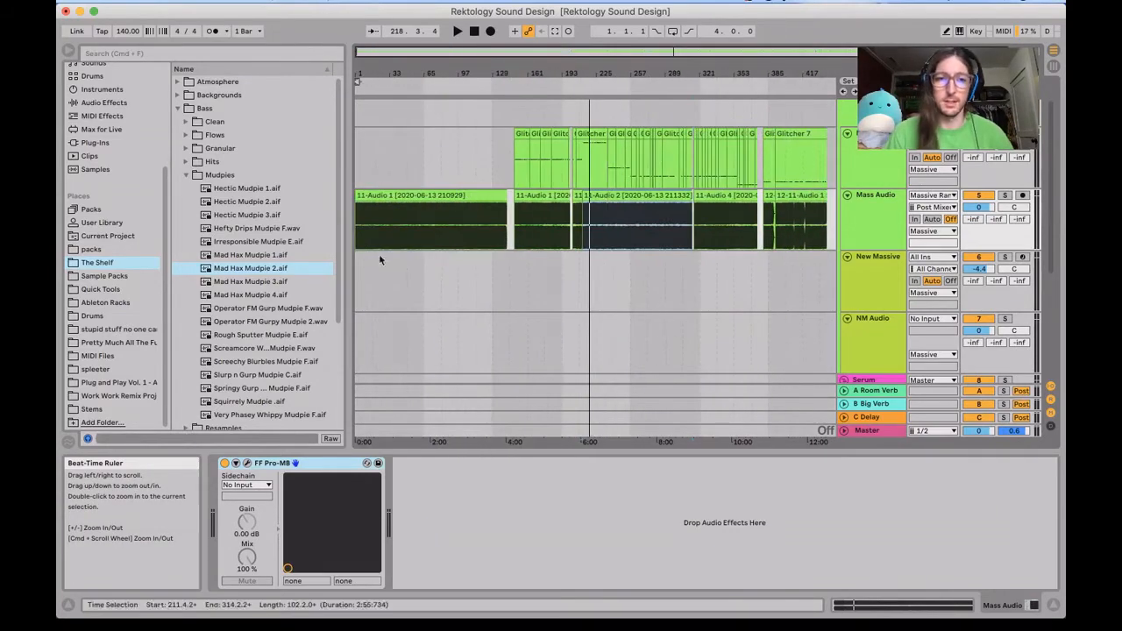
left_click(114, 382)
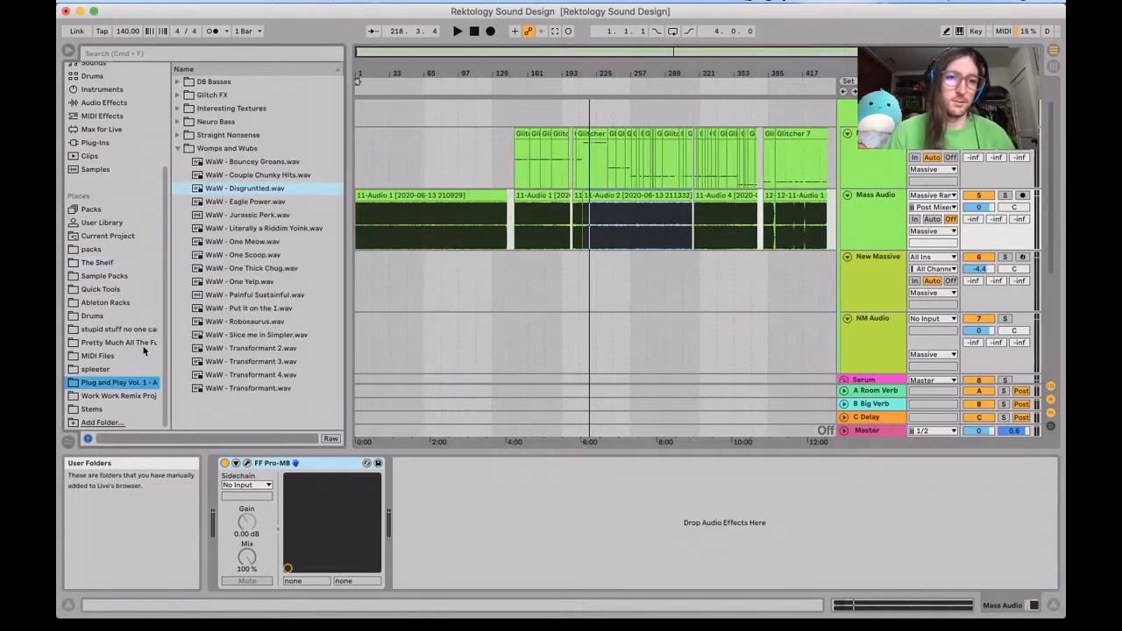
left_click(248, 296)
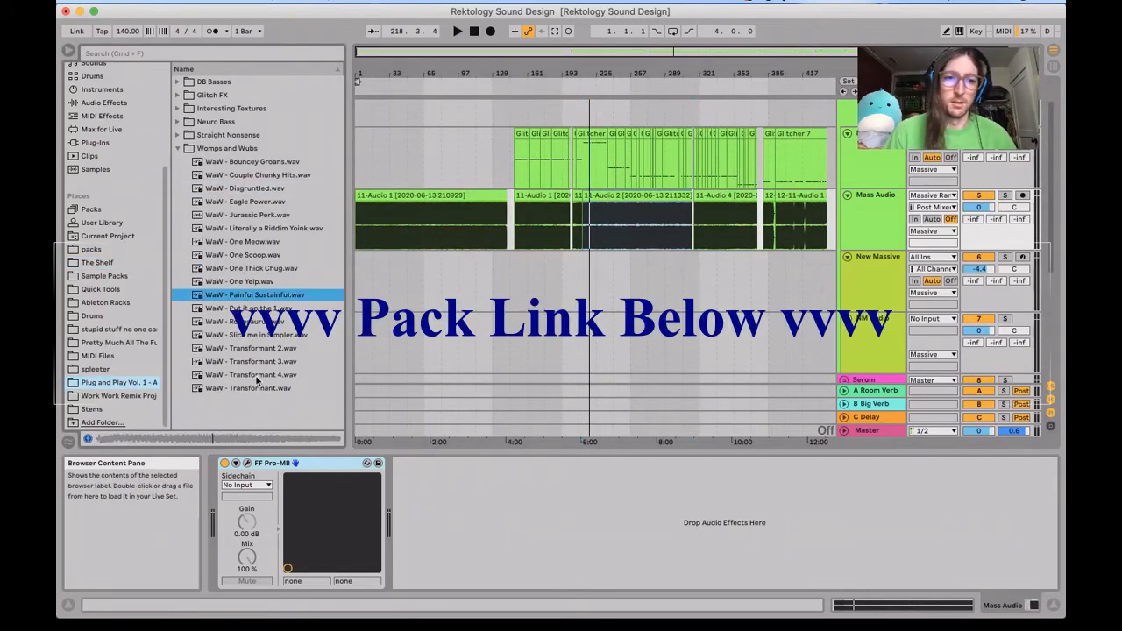
left_click(257, 376)
left_click(251, 190)
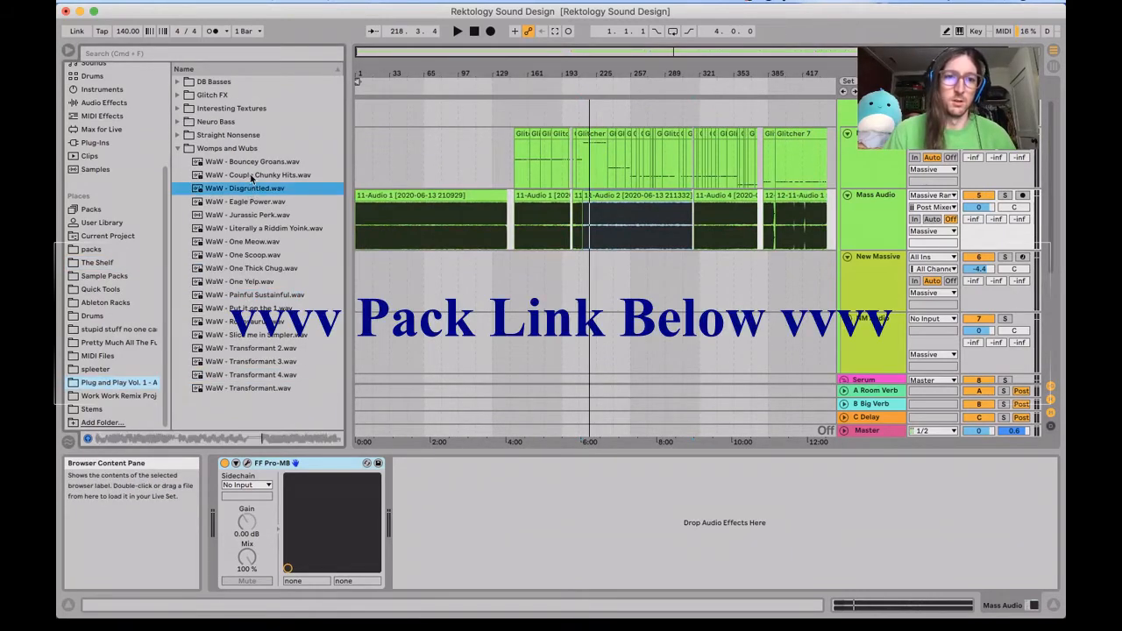
left_click(252, 175)
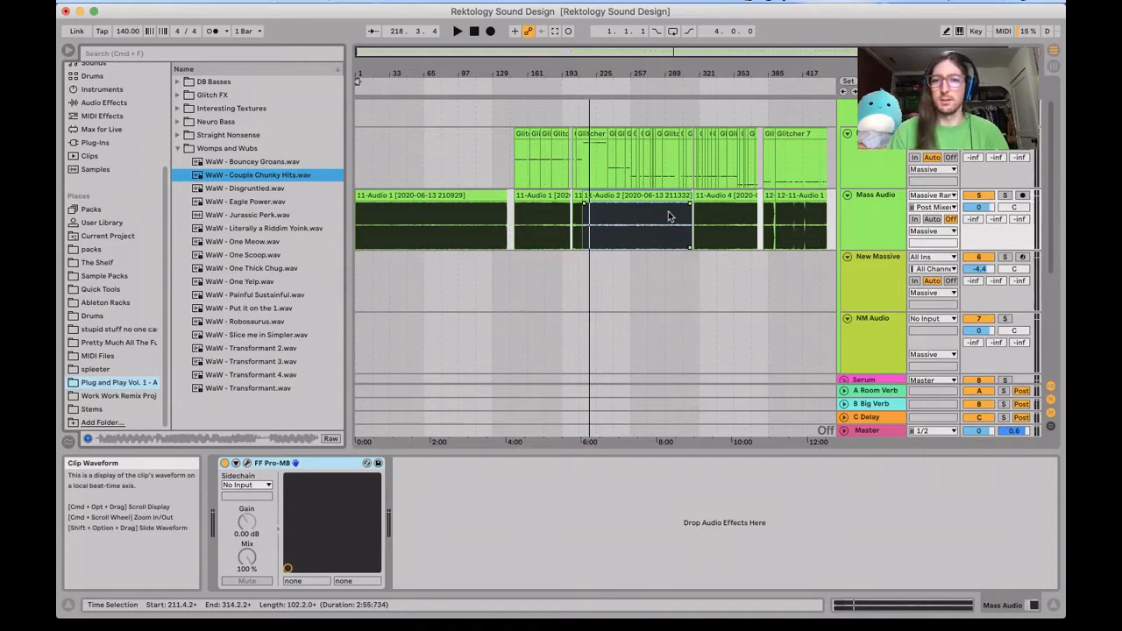
Step: View the device chain of the Massive Rando track and look over the Serum tracks further down
scroll(669, 211, "up", 3)
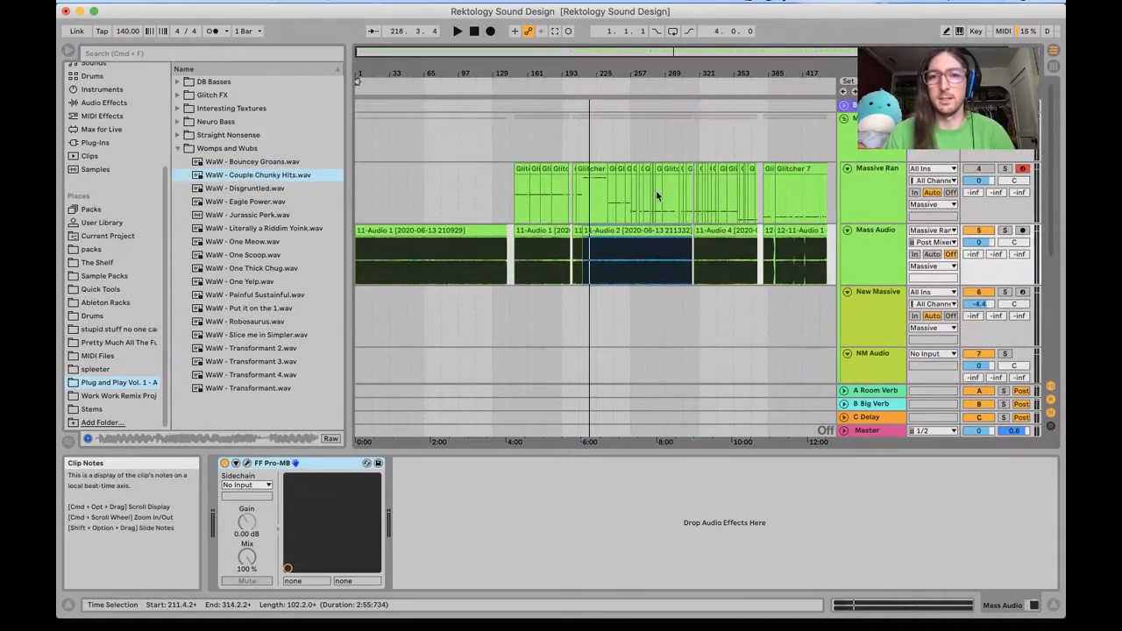
left_click(875, 200)
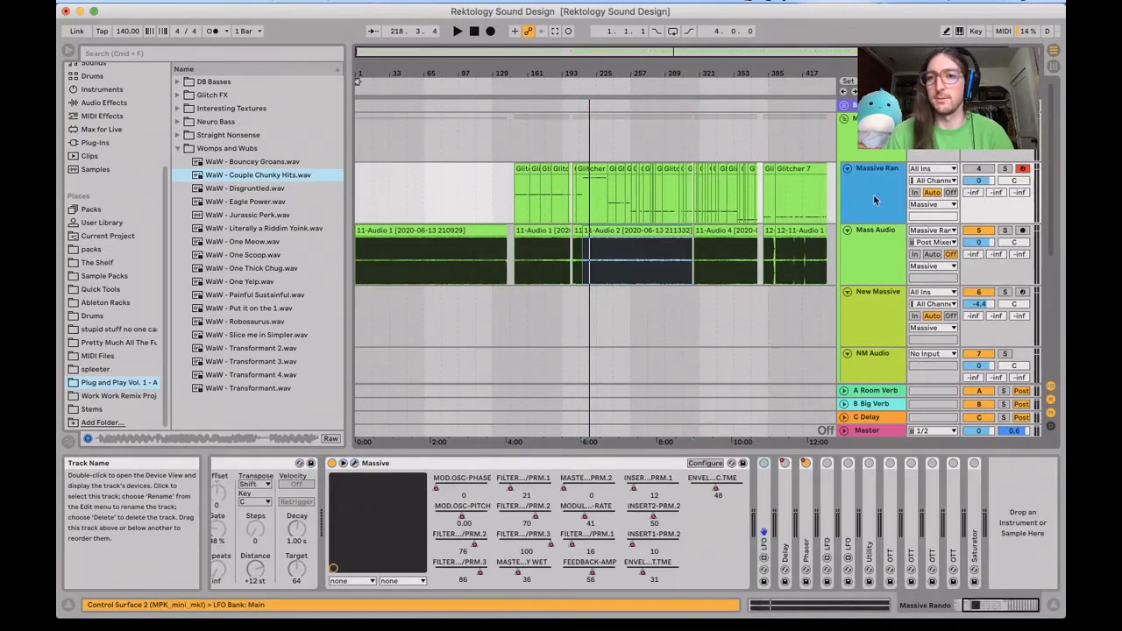
scroll(798, 222, "down", 5)
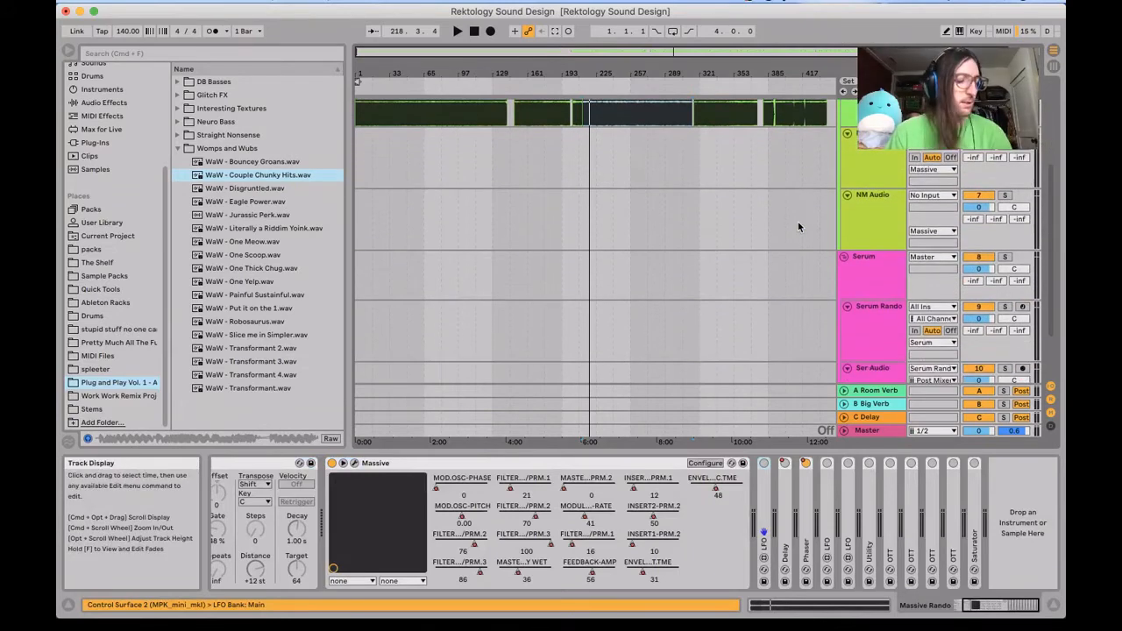
scroll(798, 222, "down", 3)
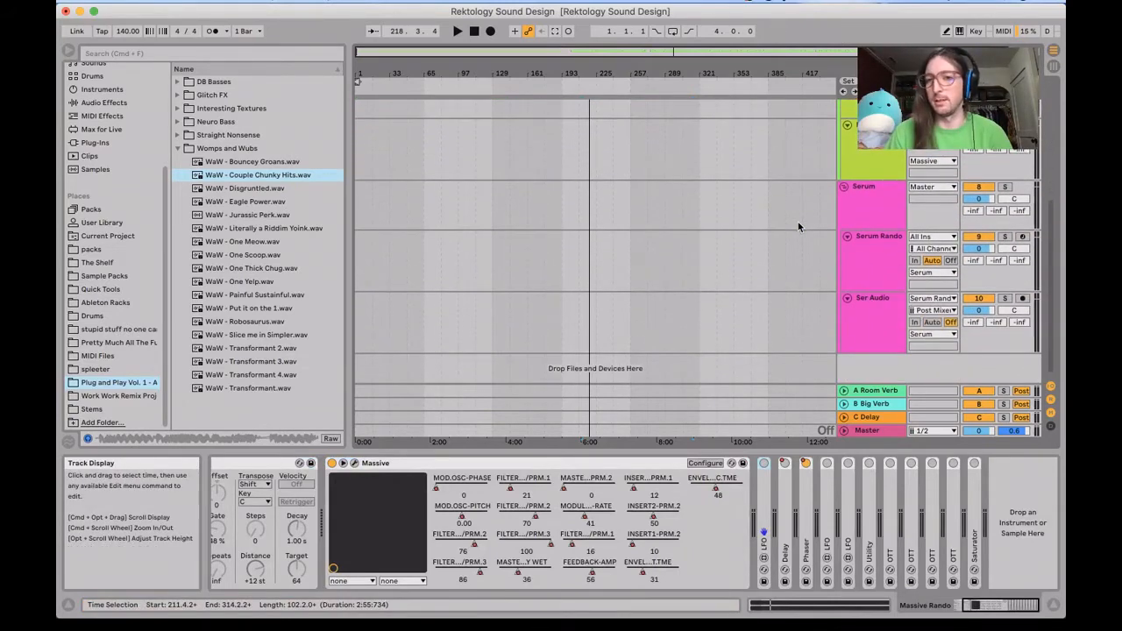
Step: Select the 11-Audio 4 clip on the Mass Audio track and play a short section of it
left_click(789, 250)
scroll(741, 225, "up", 8)
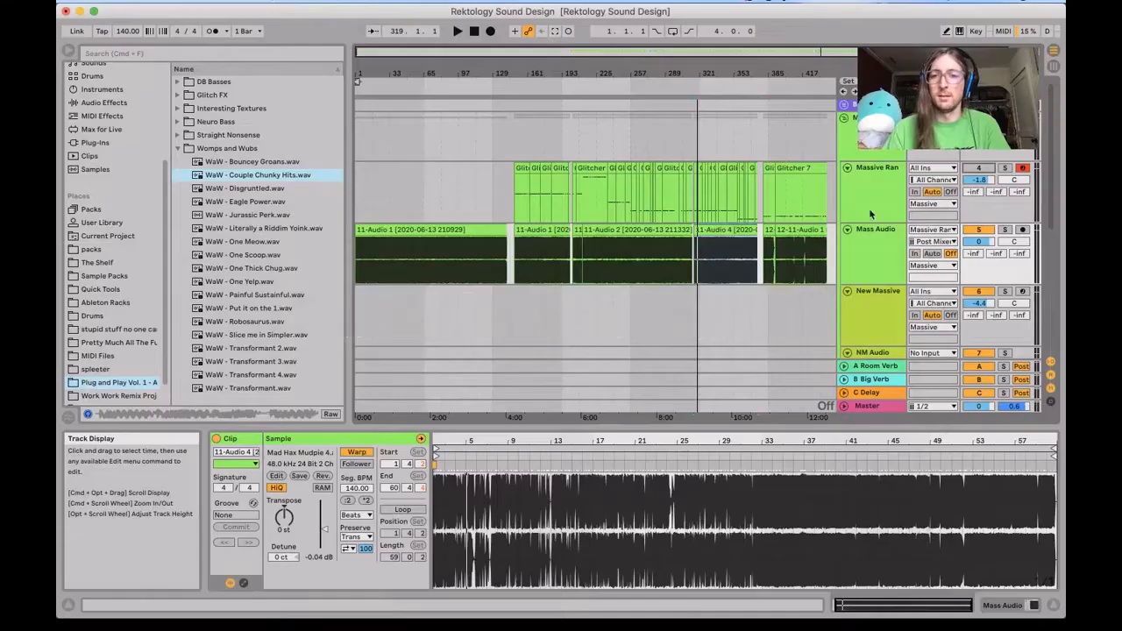
key("space")
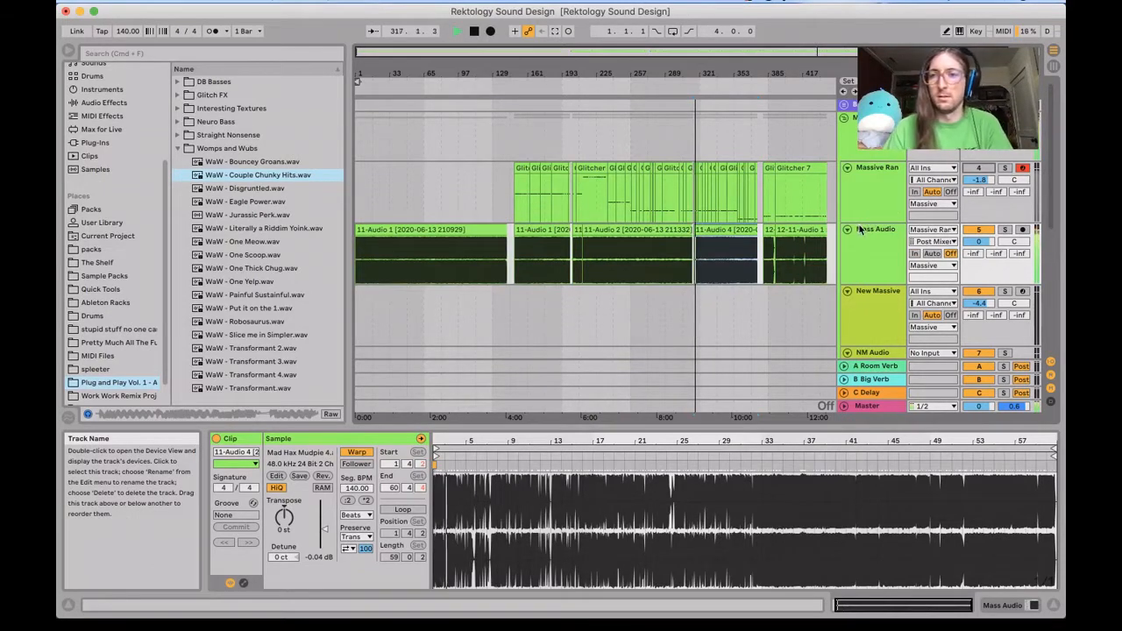
key("space")
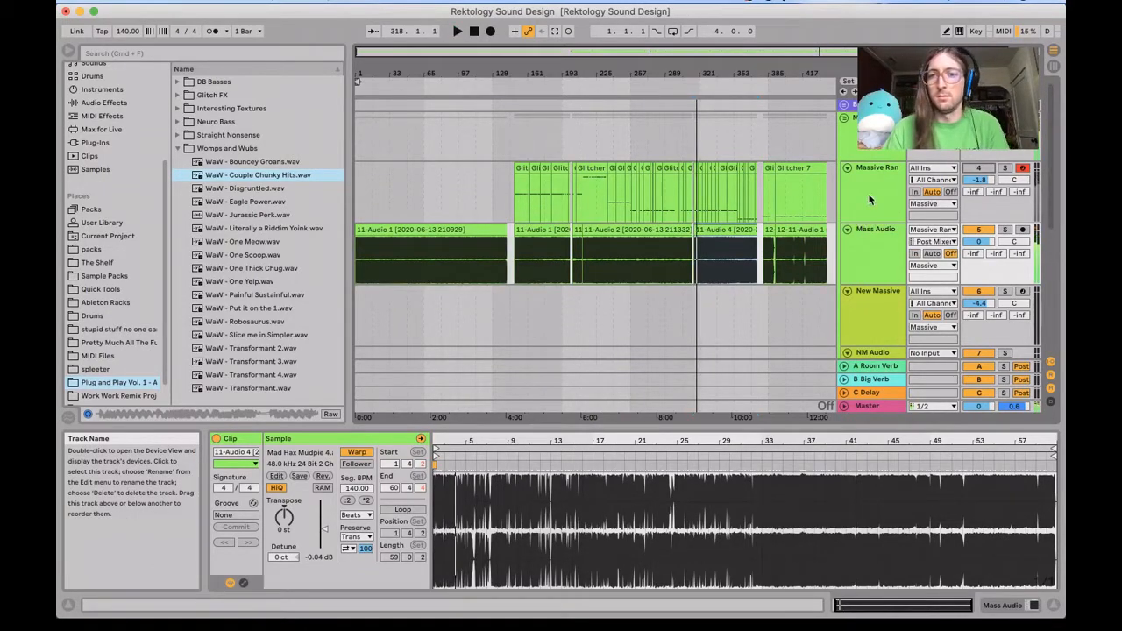
Step: Deactivate the Mass Audio track, reactivate Massive Rando, and review the patch in its Massive synth
left_click(978, 168)
left_click(974, 172)
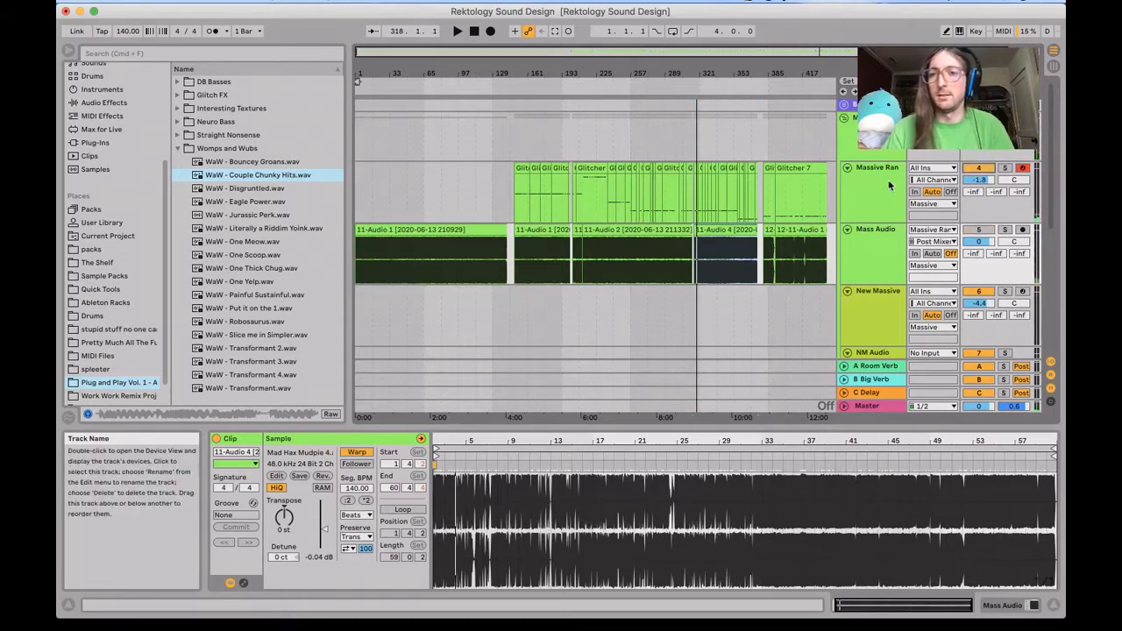
double_click(887, 184)
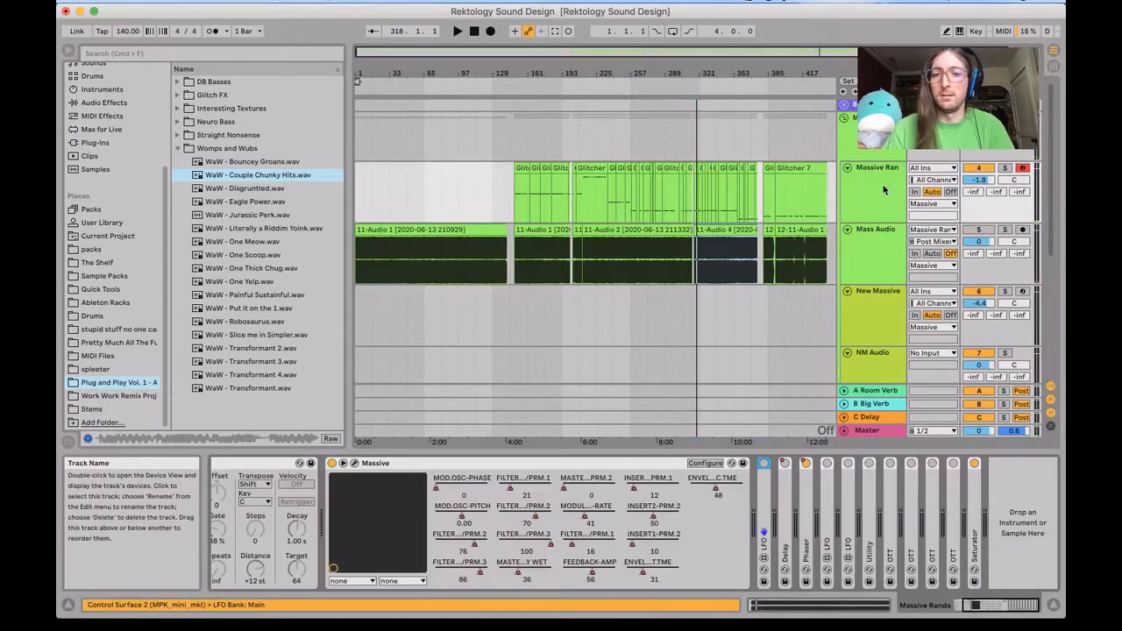
left_click(356, 463)
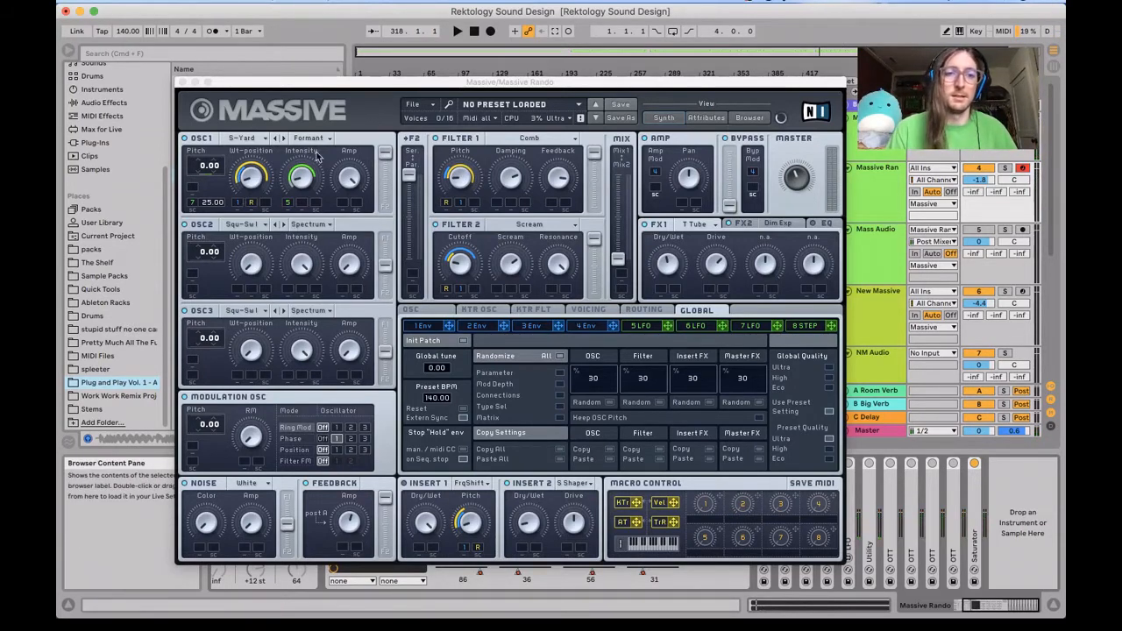
left_click(183, 83)
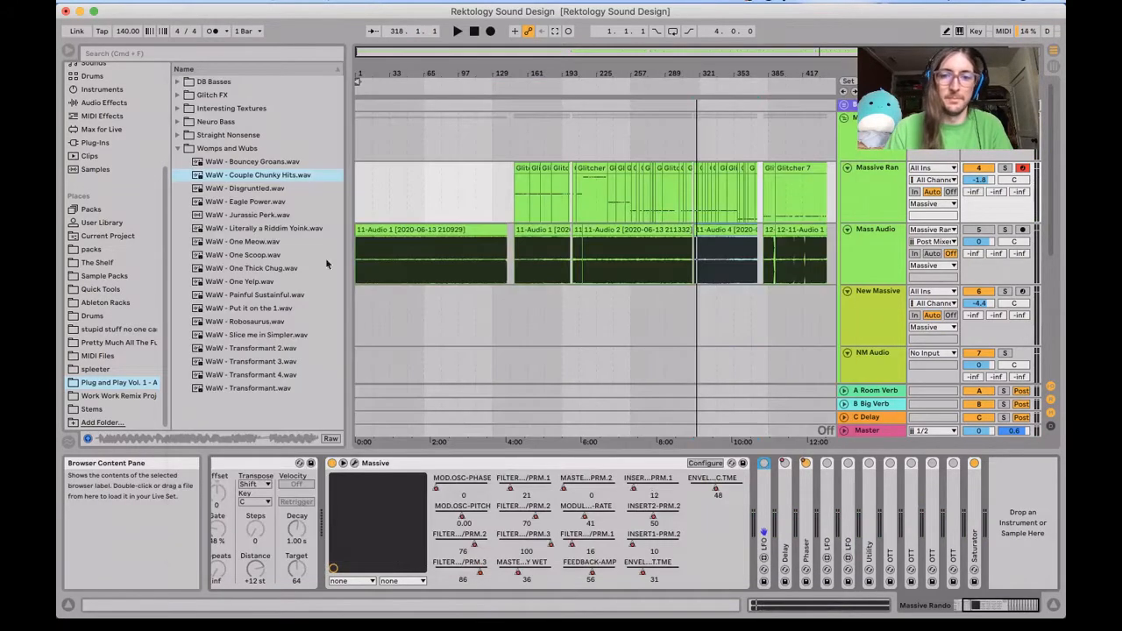
Step: Expand the Utility device in the Massive Rando chain and turn it on
left_click(868, 474)
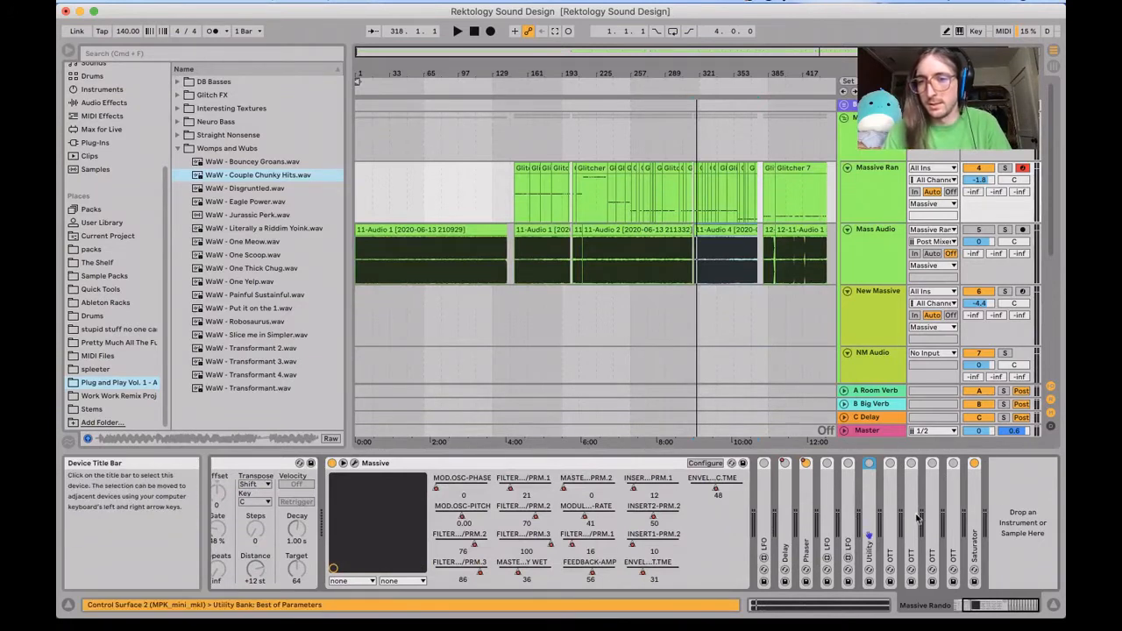
left_click(957, 524, "shift")
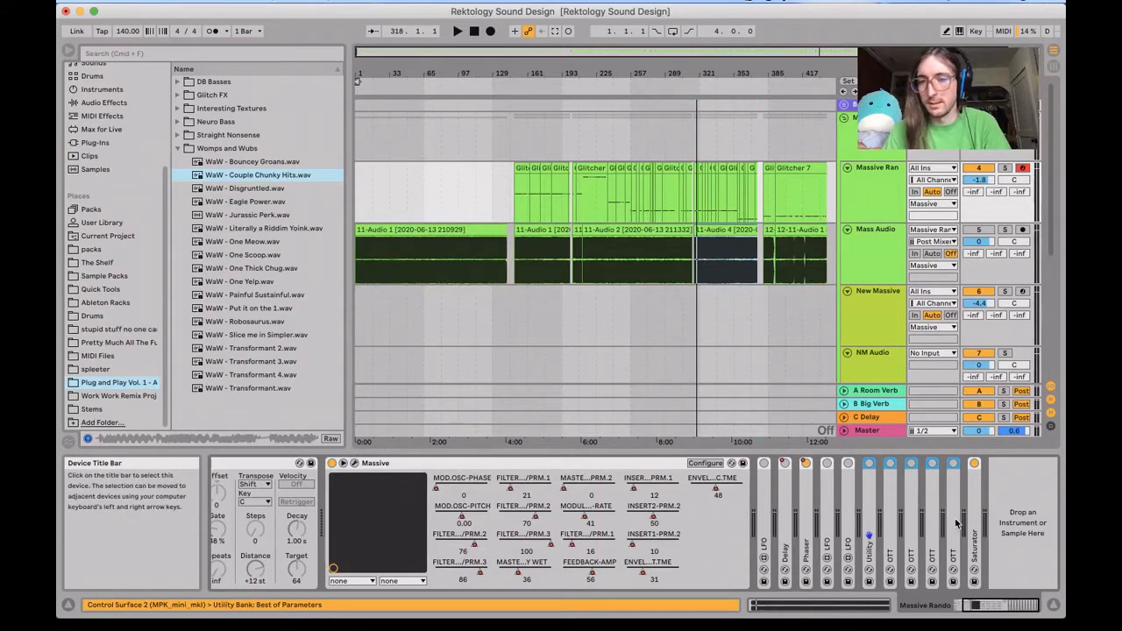
double_click(864, 523)
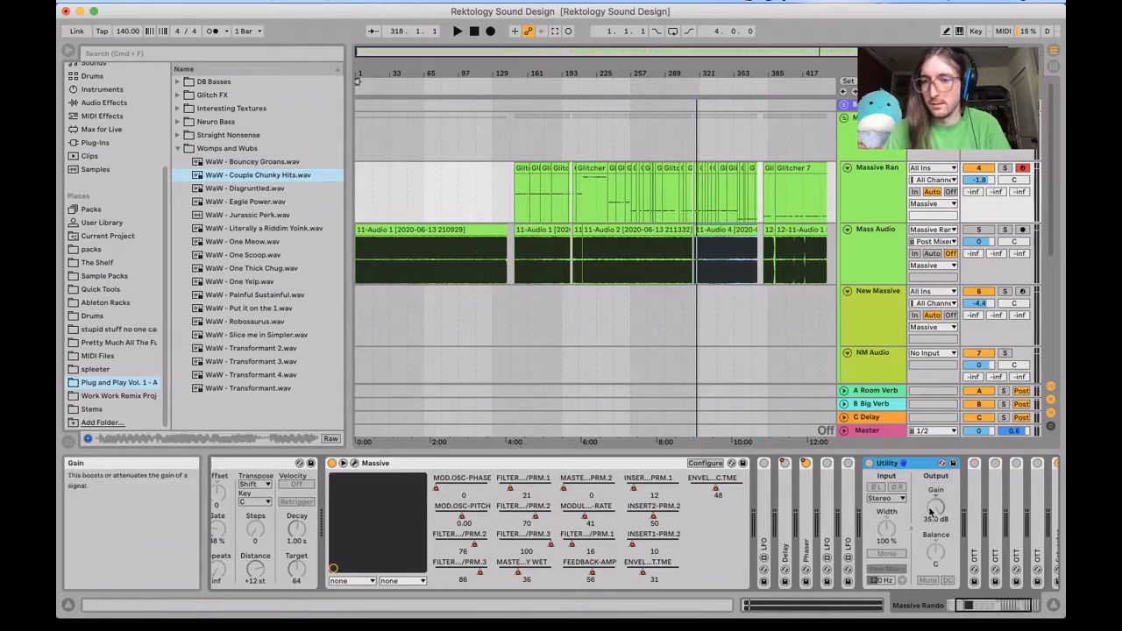
scroll(920, 512, "right", 3)
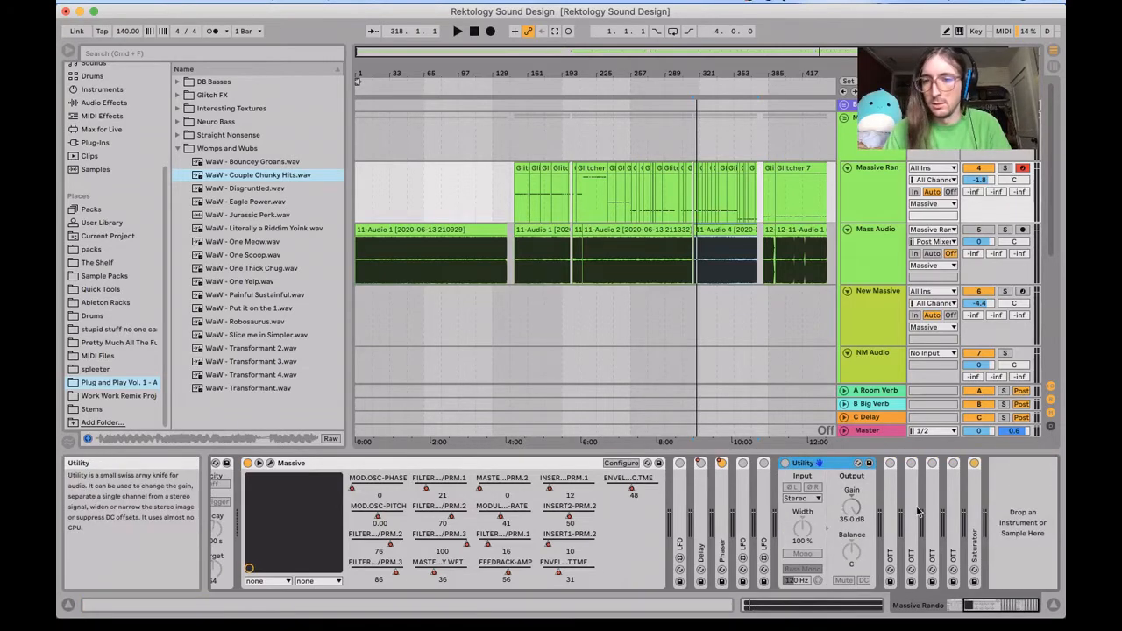
left_click(785, 464)
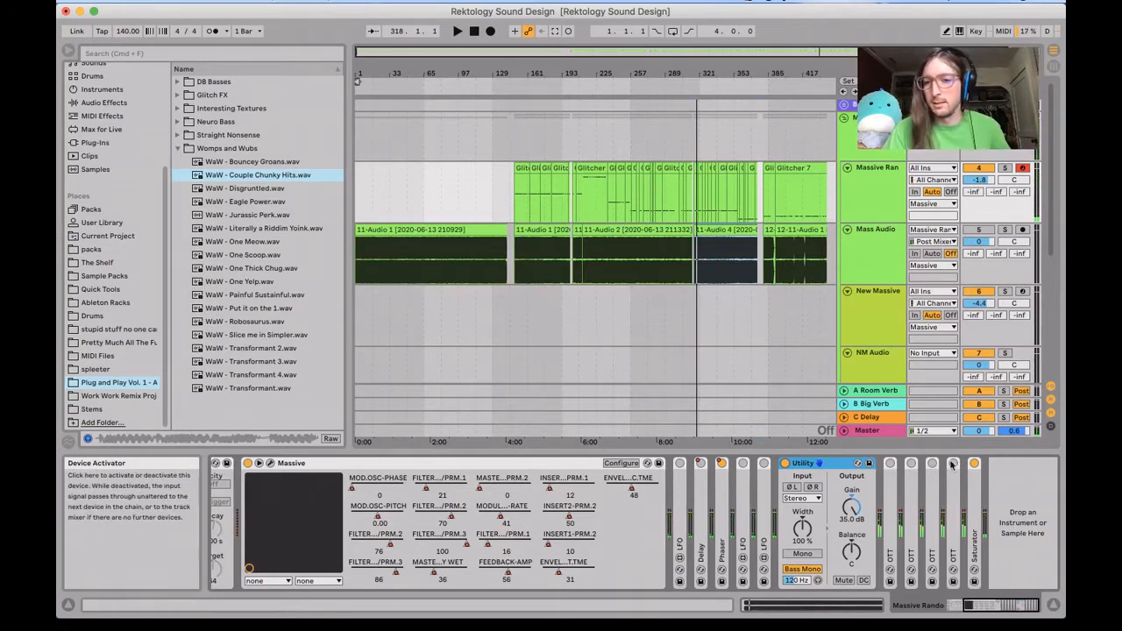
Step: Turn on the four OTT devices and the Delay in the Massive Rando chain
left_click(890, 464)
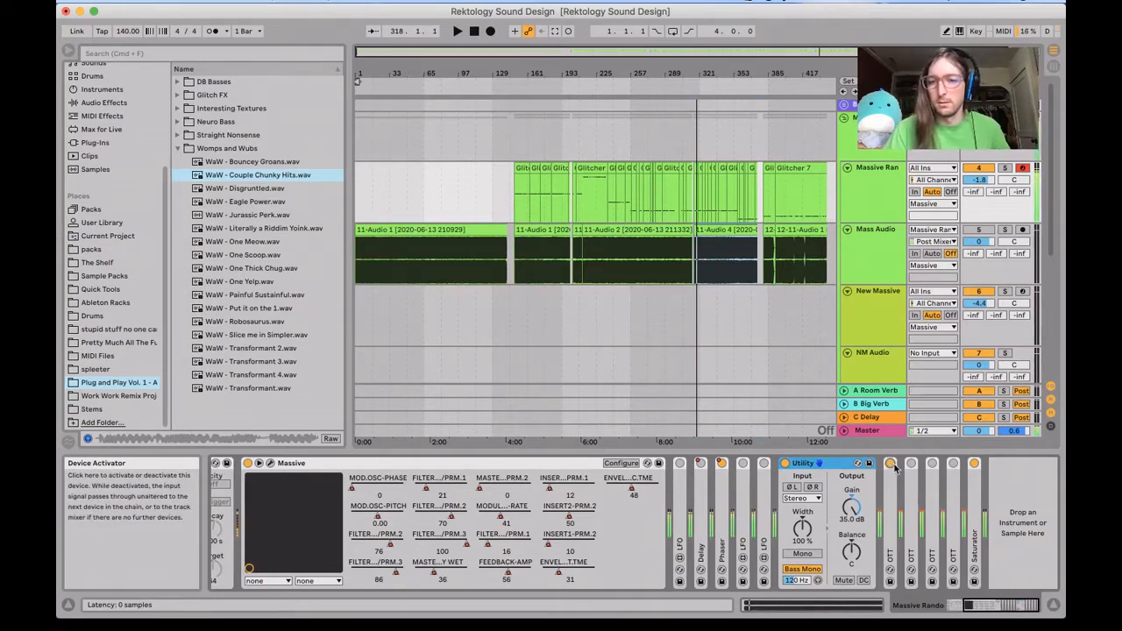
left_click(954, 465)
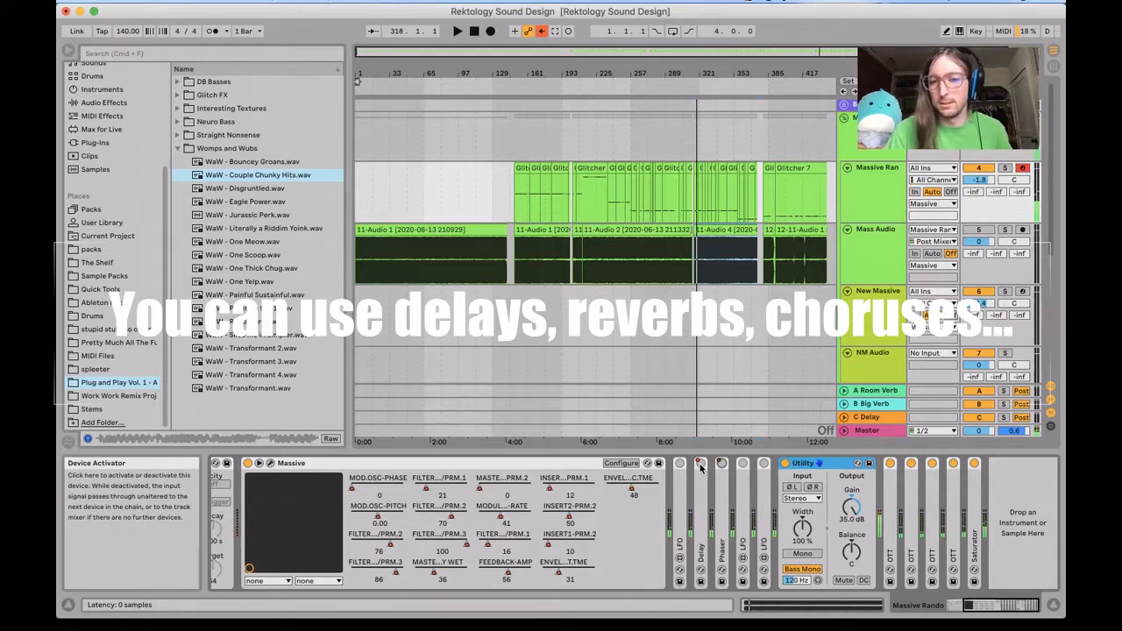
left_click(700, 464)
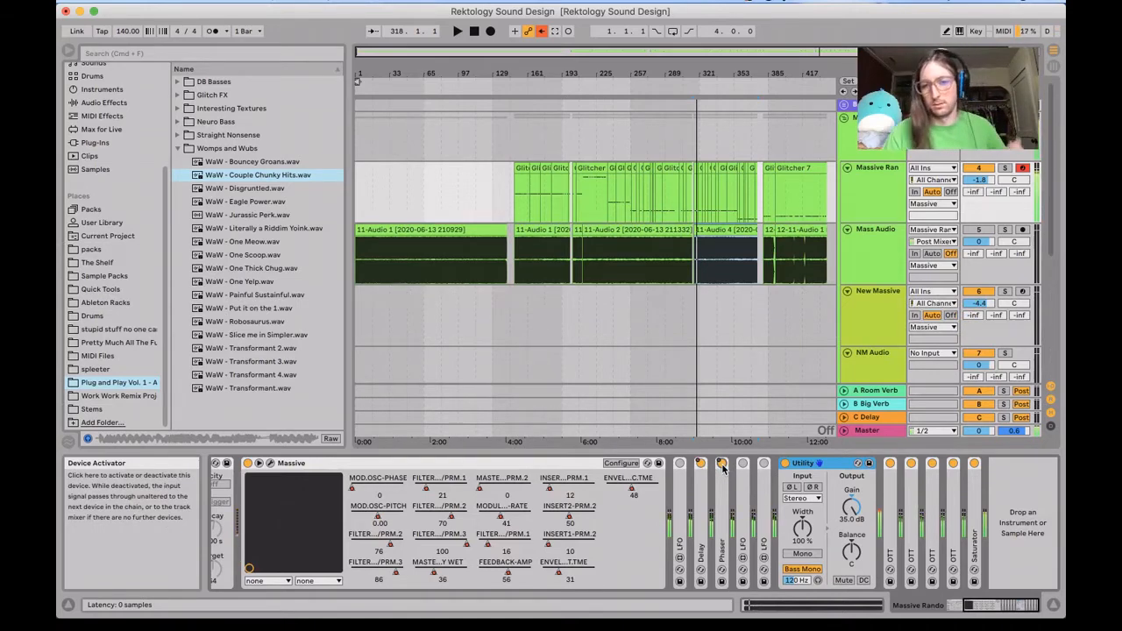
Step: Deactivate the Massive Rando track, arm the New Massive track for recording, and open its Massive synth
left_click(876, 302)
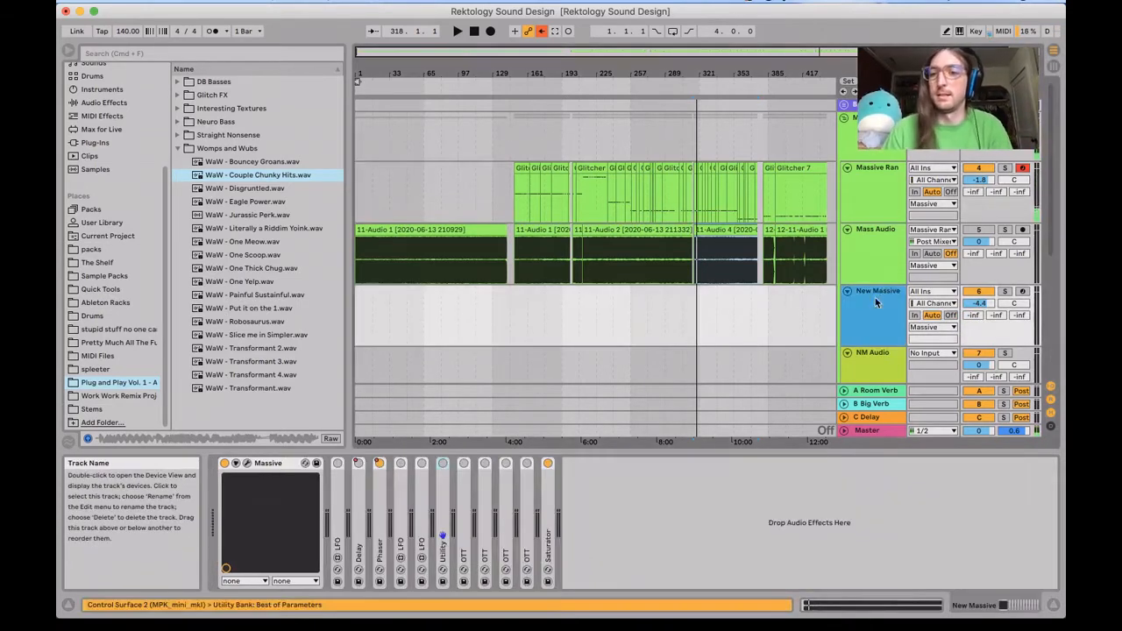
left_click(979, 168)
left_click(1023, 292)
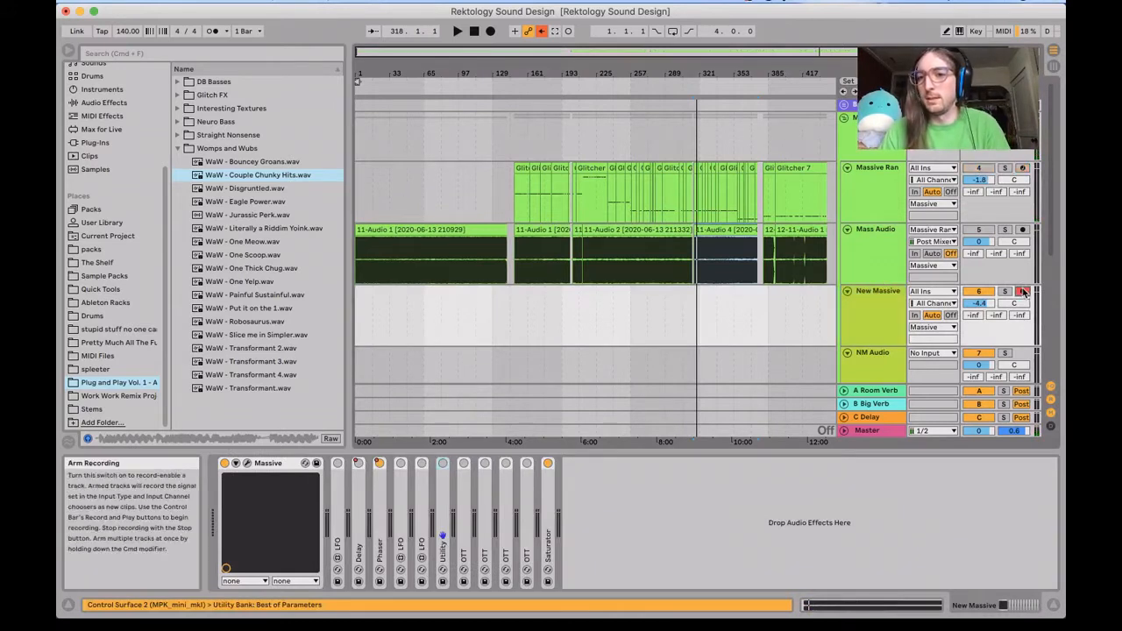
left_click(880, 313)
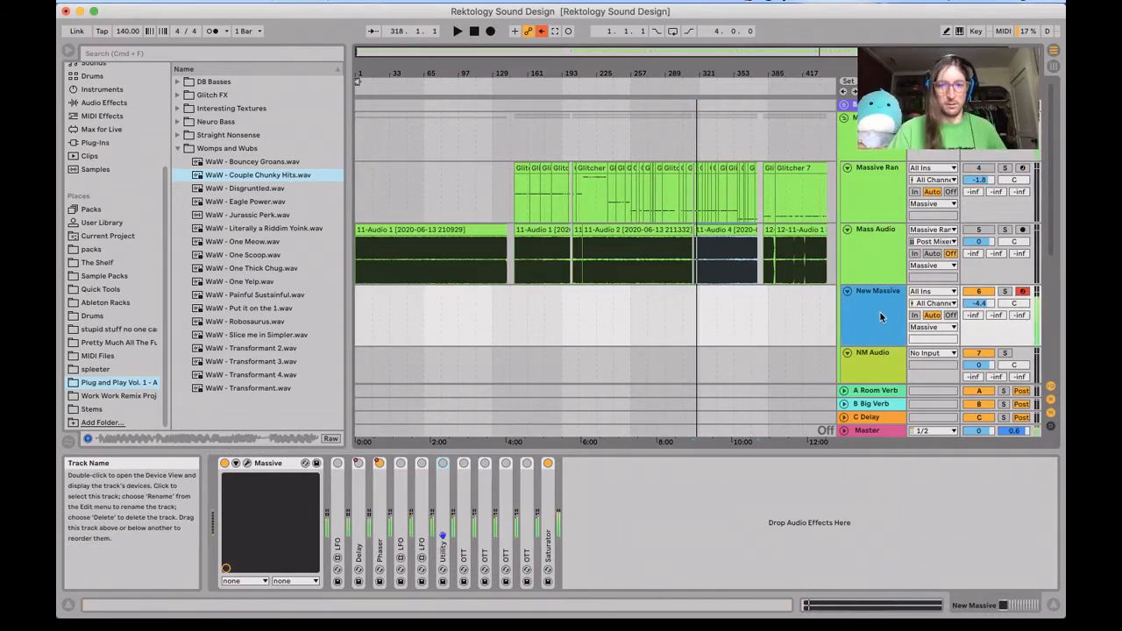
double_click(880, 314)
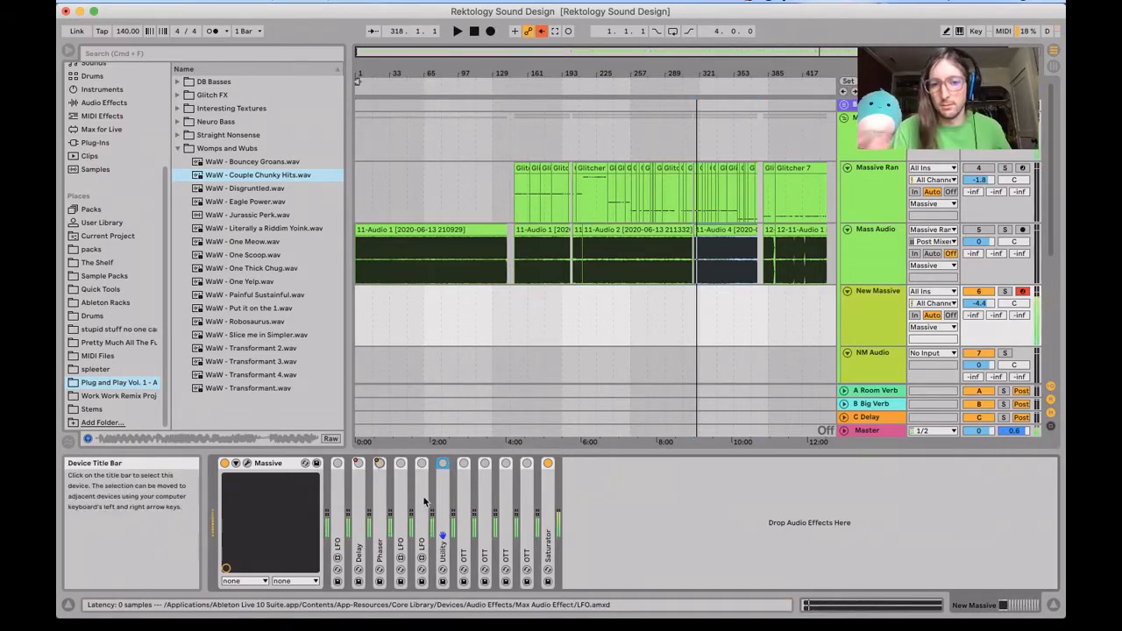
left_click(247, 462)
Step: Set the OSC1 wavetable to Carbon from the Analog/Electric group
left_click(439, 101)
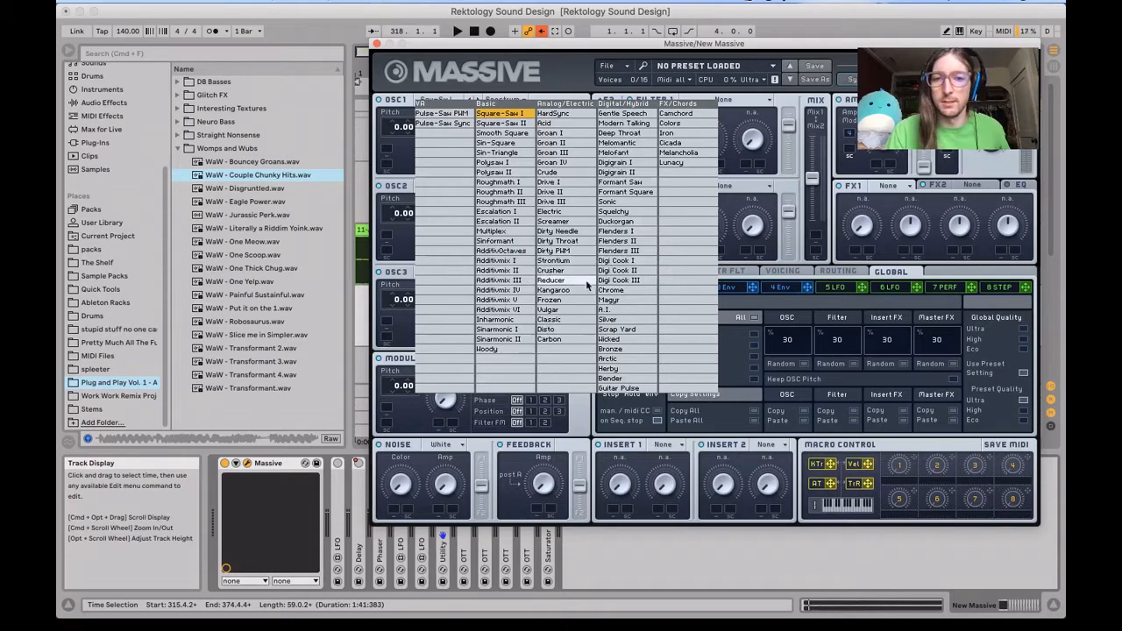
scroll(564, 286, "down", 1)
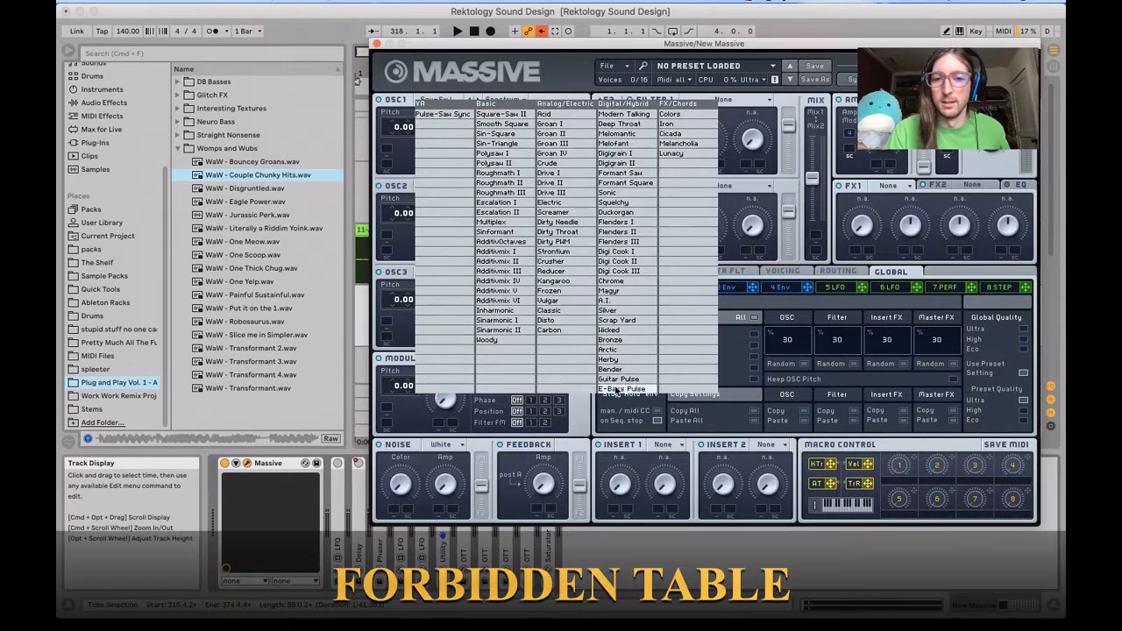
scroll(570, 333, "up", 1)
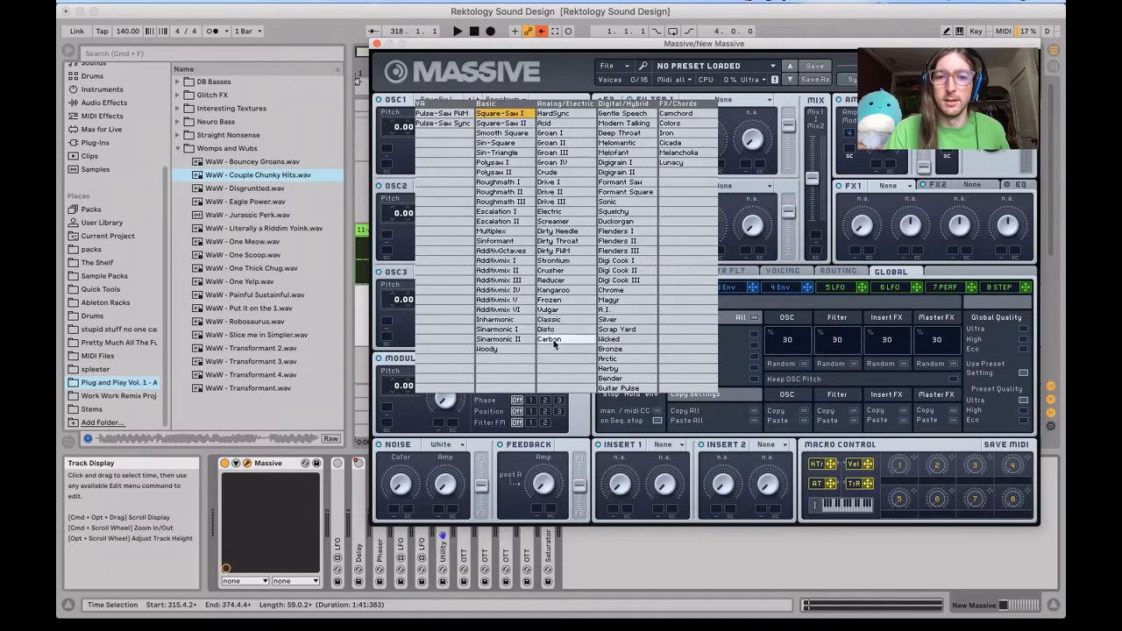
left_click(550, 340)
Step: Adjust OSC1's Wt-position and assign the TrR modulation source to it over a wide range
left_click_drag(447, 137, 445, 147)
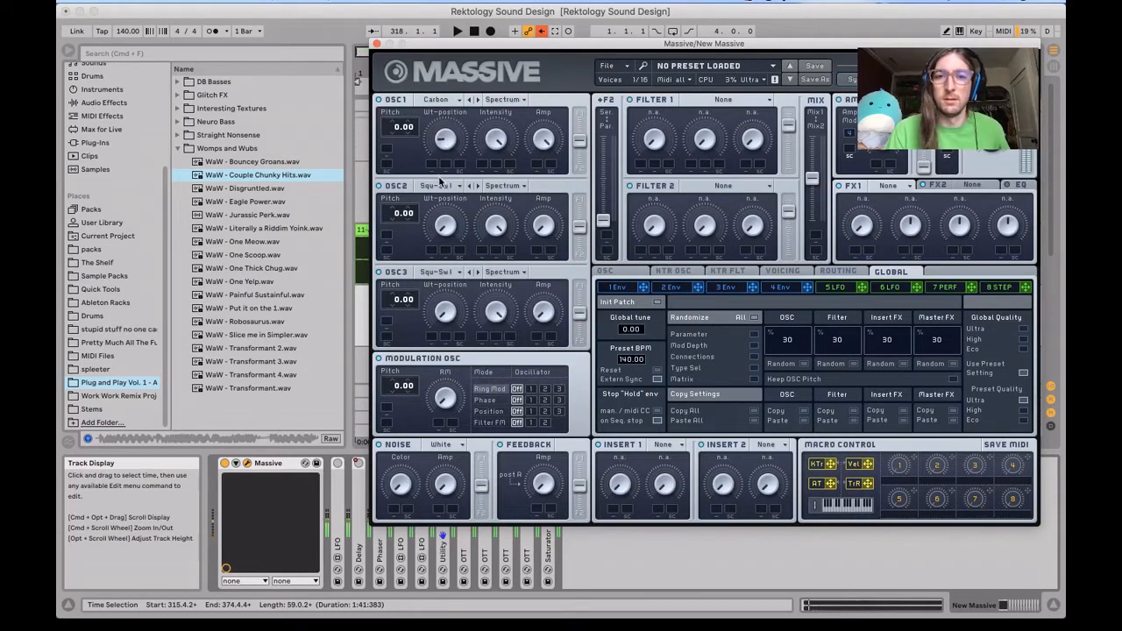
left_click_drag(868, 484, 447, 31)
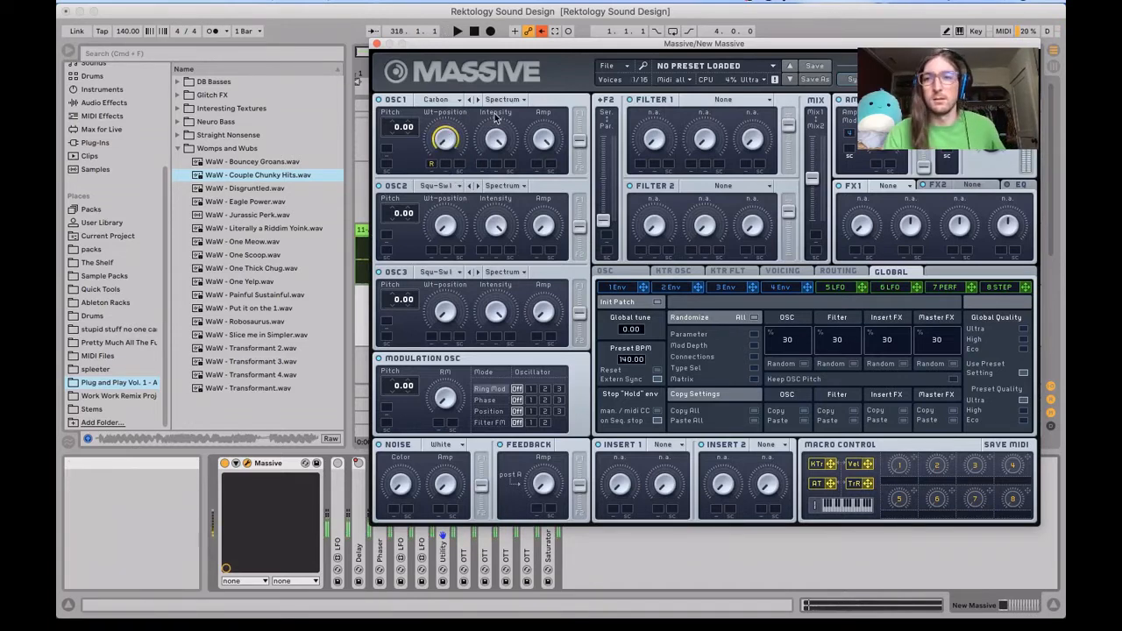
Step: Assign Envelope 1 to OSC1's Wt-position and shape the envelope with a longer attack and decay
left_click(618, 288)
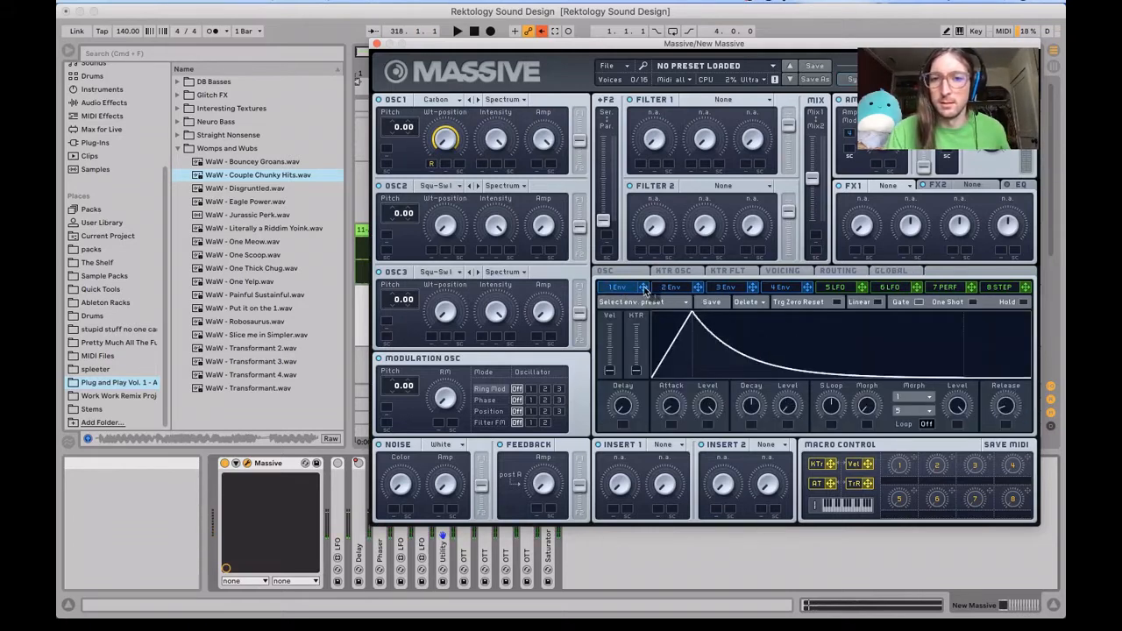
left_click_drag(644, 289, 444, 167)
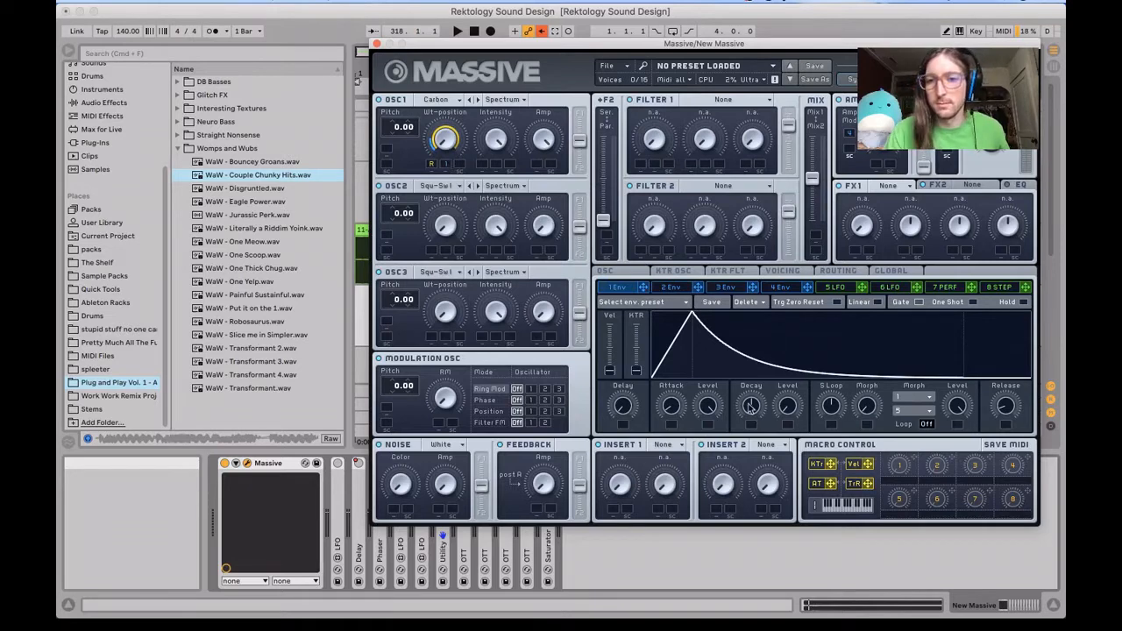
mouse_move(750, 406)
left_mouse_down()
mouse_move(754, 386)
mouse_move(750, 407)
left_mouse_up()
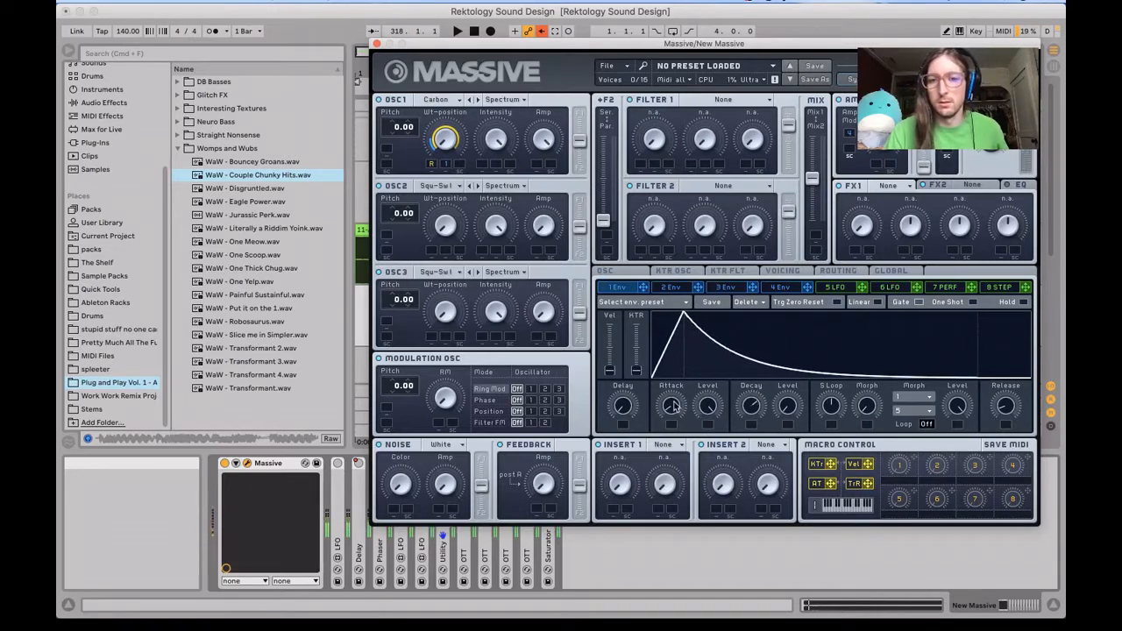
left_click_drag(674, 404, 681, 384)
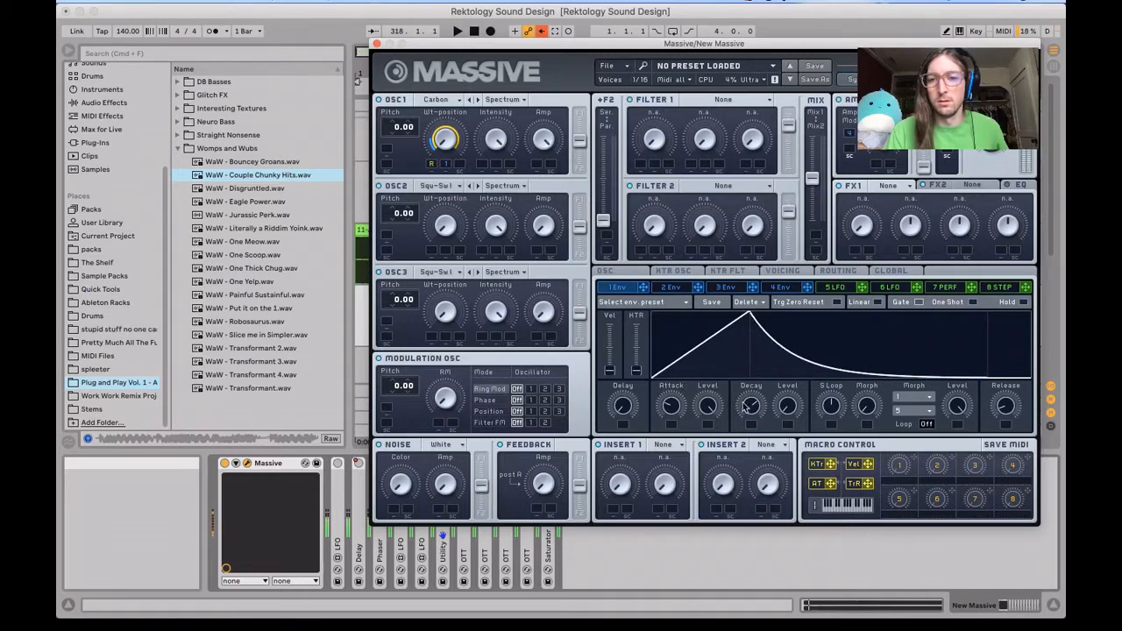
left_click_drag(743, 404, 750, 402)
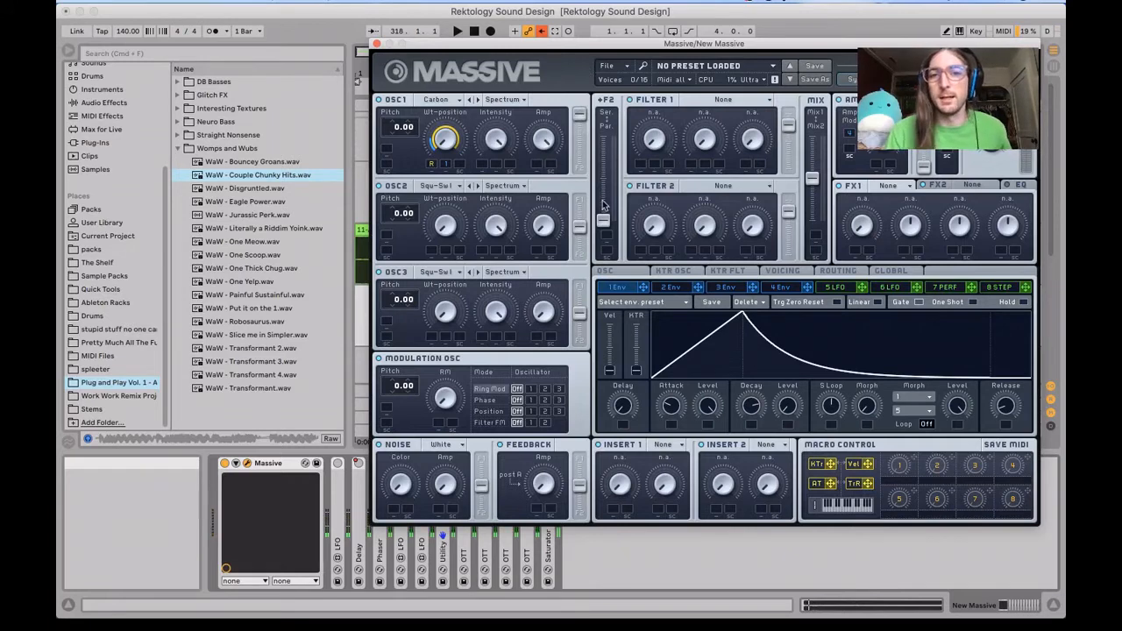
Step: Route the filters in series with the mix fully at Mix2, and set Filter 1 to Comb
left_click_drag(605, 218, 629, 37)
left_click_drag(810, 178, 788, 125)
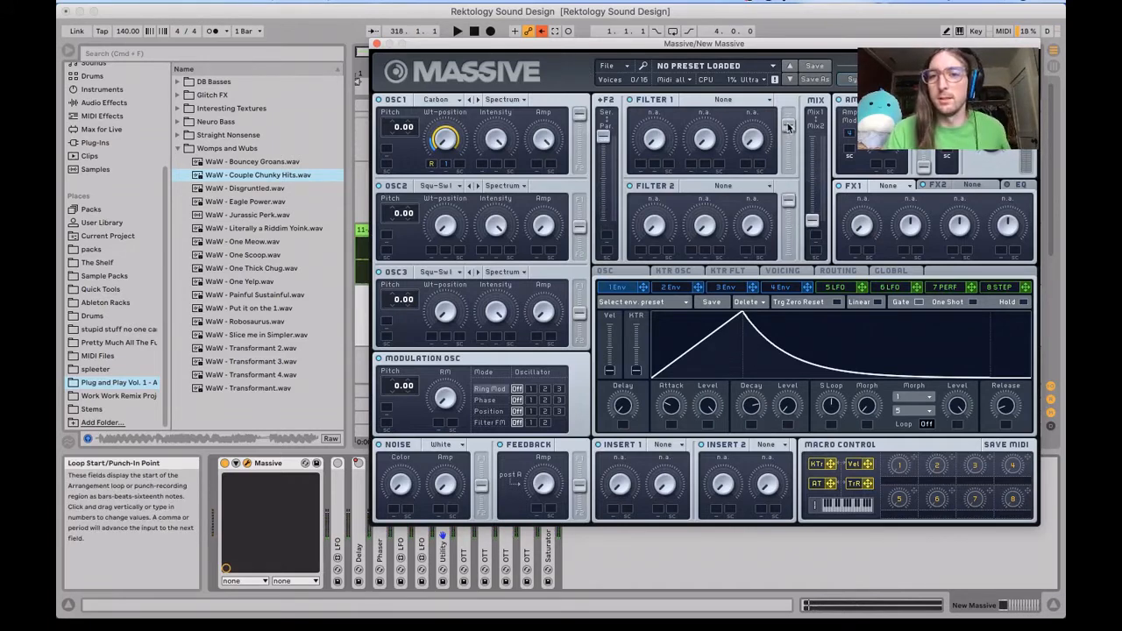
left_click(736, 100)
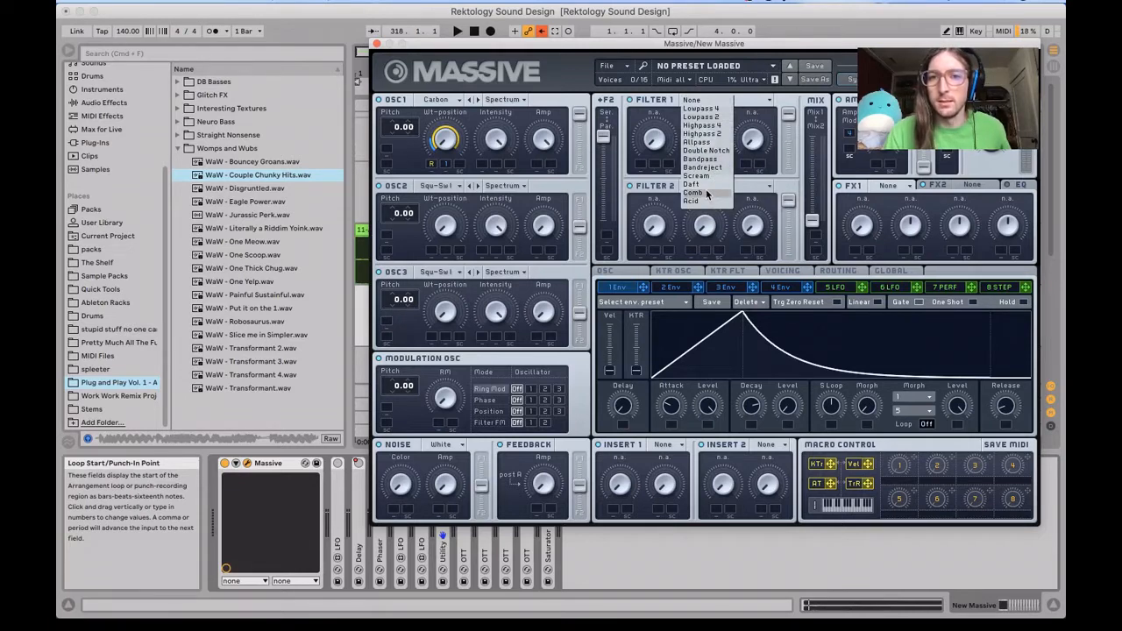
left_click(695, 193)
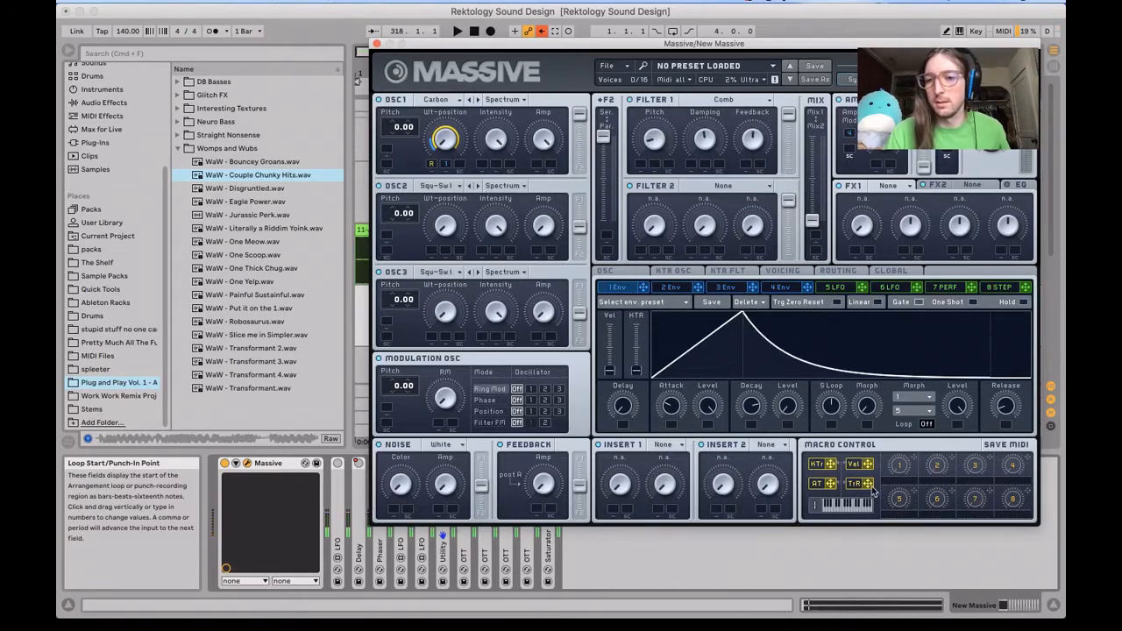
Step: Assign TrR and Envelope 2 to Filter 1's Pitch, and shape Envelope 2 with a zero decay level and a slightly longer decay
left_click_drag(639, 166, 648, 104)
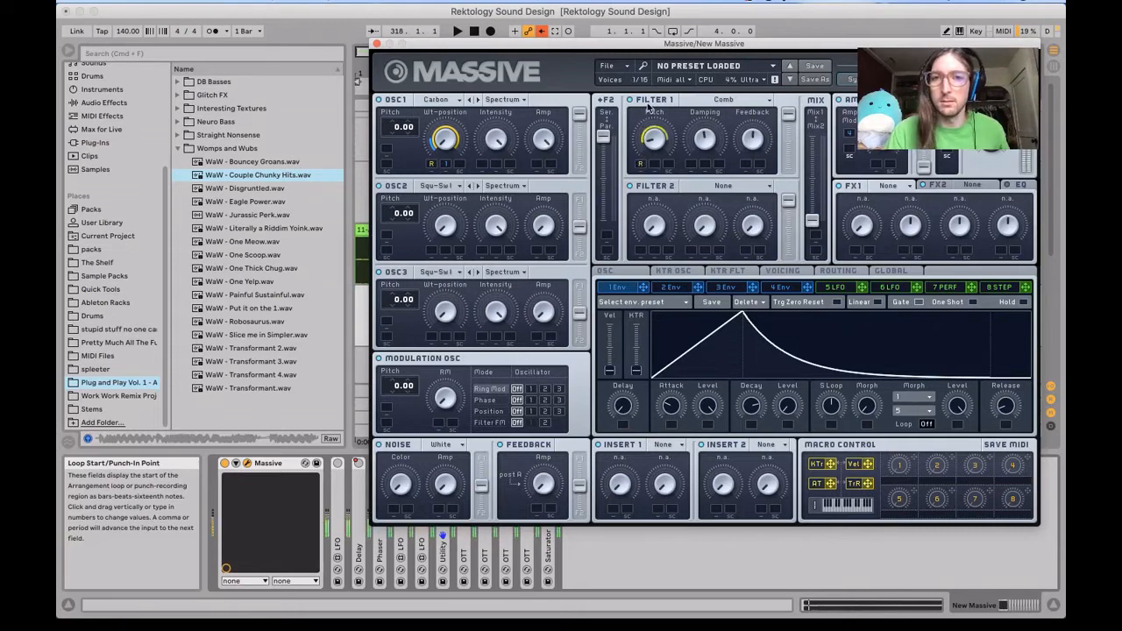
left_click(673, 291)
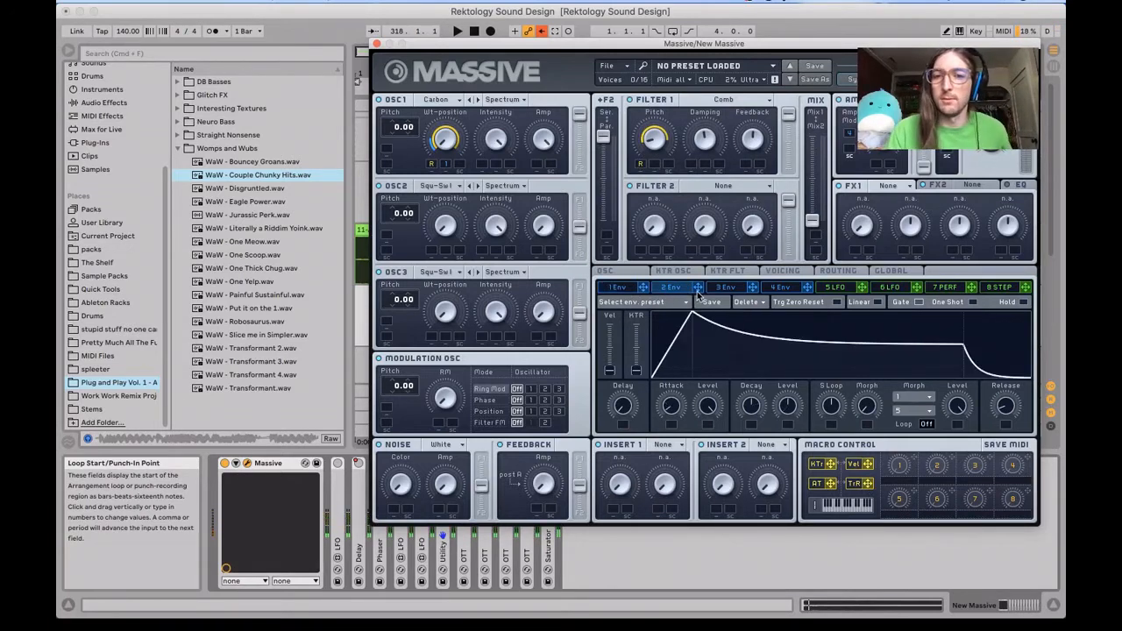
left_click_drag(698, 293, 659, 168)
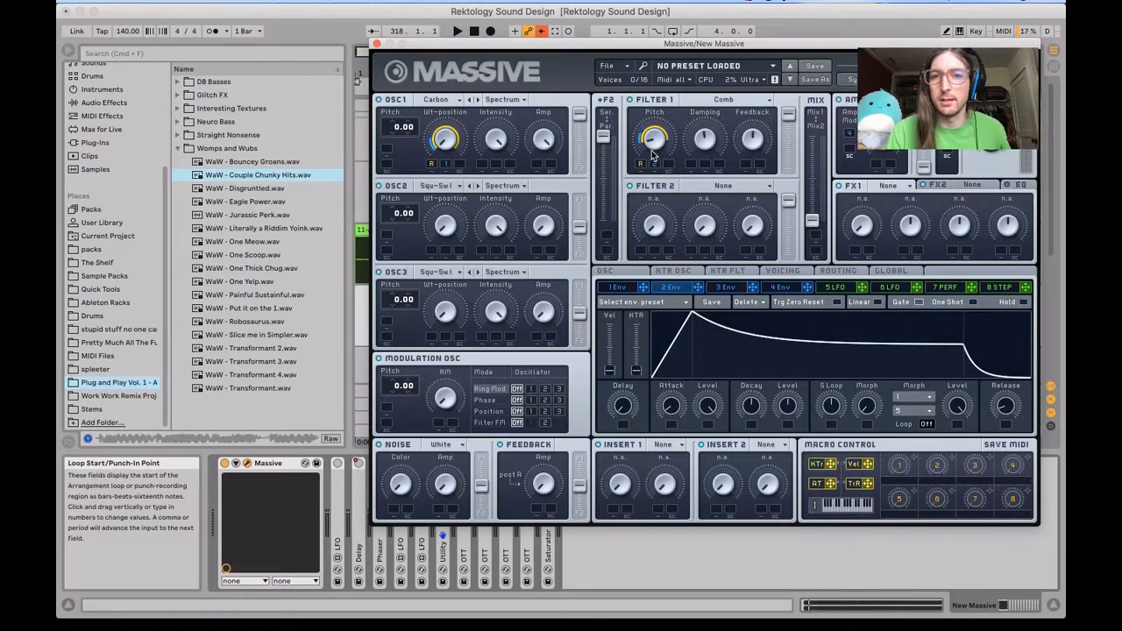
left_click_drag(789, 404, 745, 471)
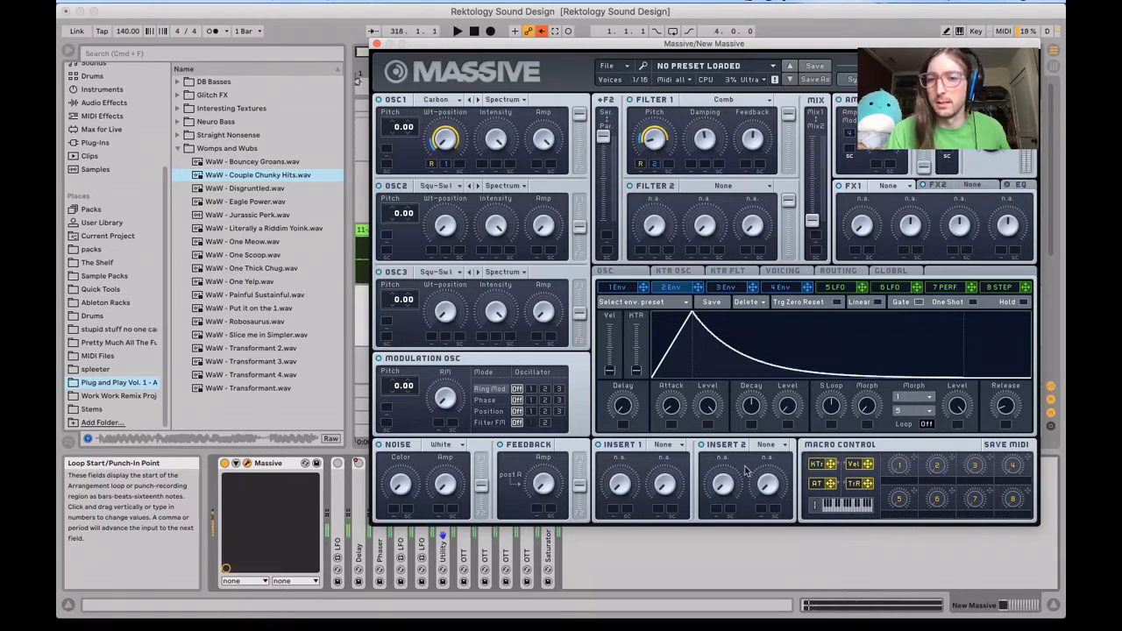
left_click_drag(750, 415, 753, 399)
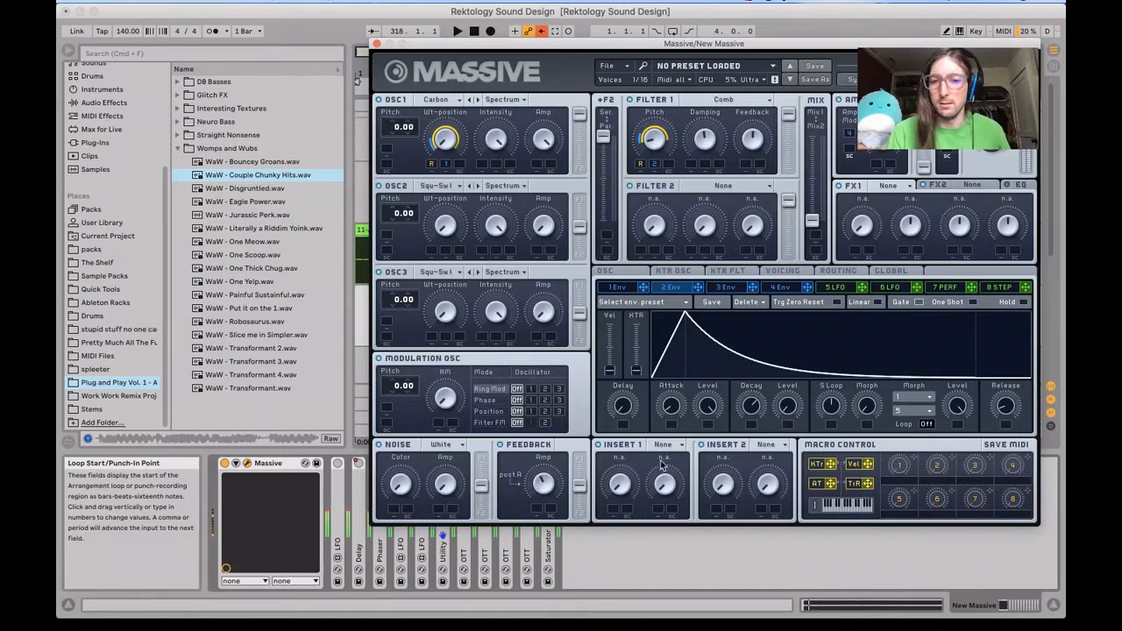
Step: Set Insert 2 to Sine Shaper and FX1 to Dimension Expander, and close the Massive window
left_click(783, 444)
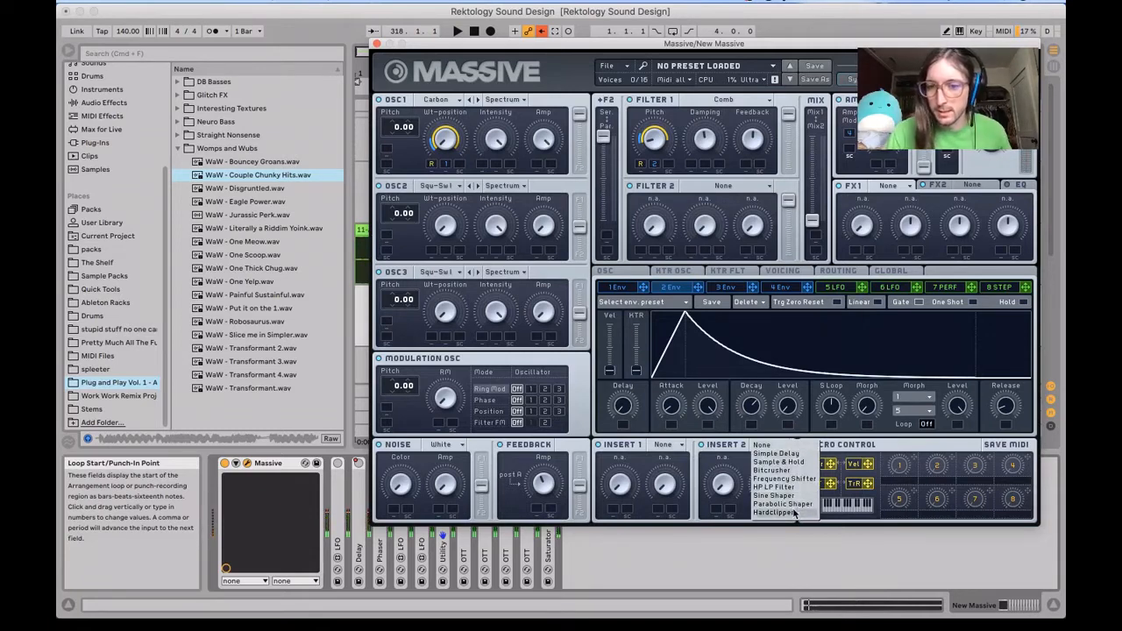
left_click(792, 497)
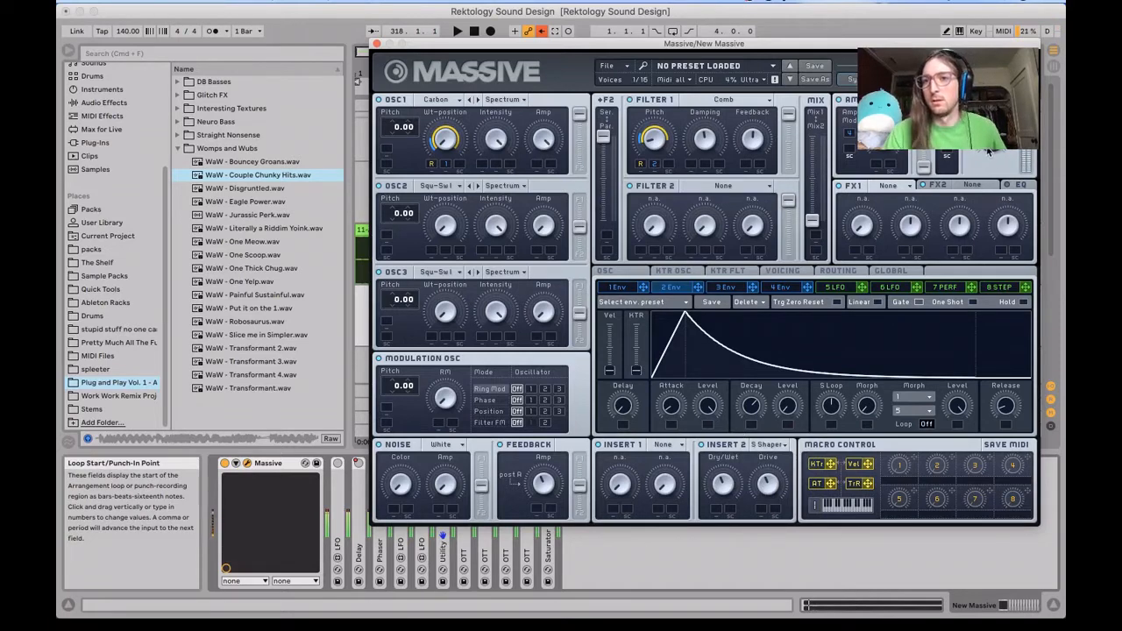
left_click(889, 188)
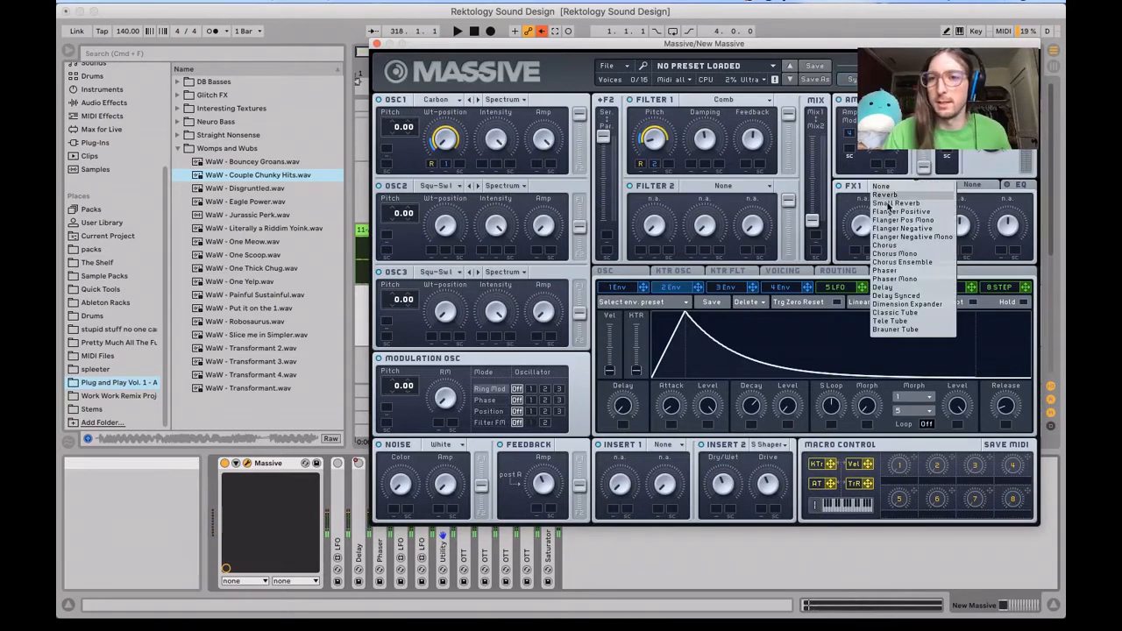
left_click(906, 304)
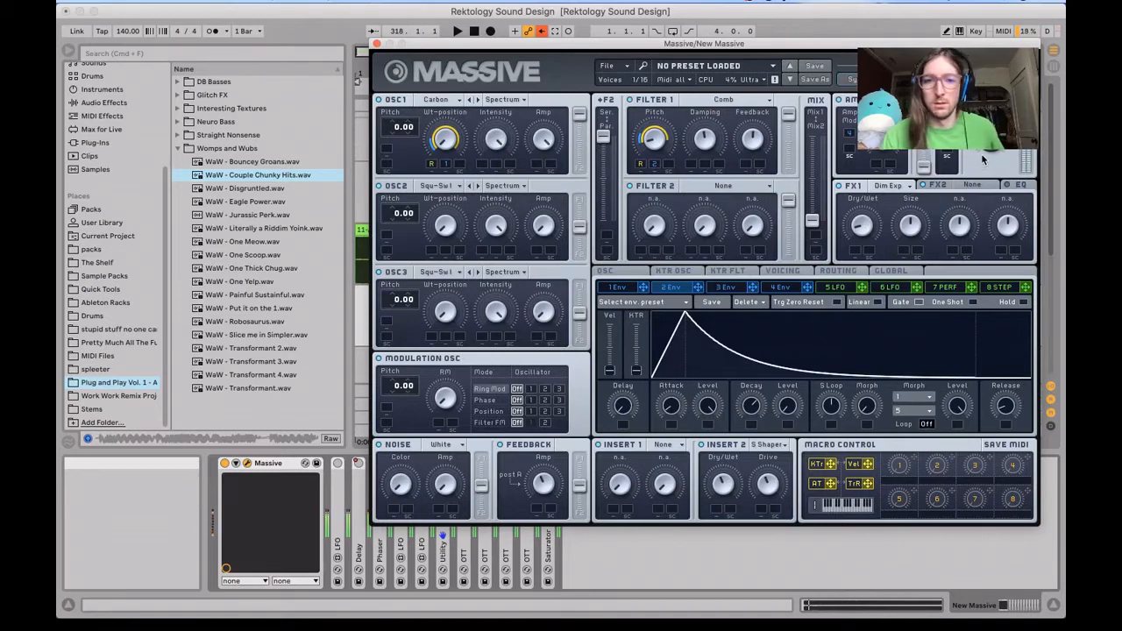
left_click(377, 44)
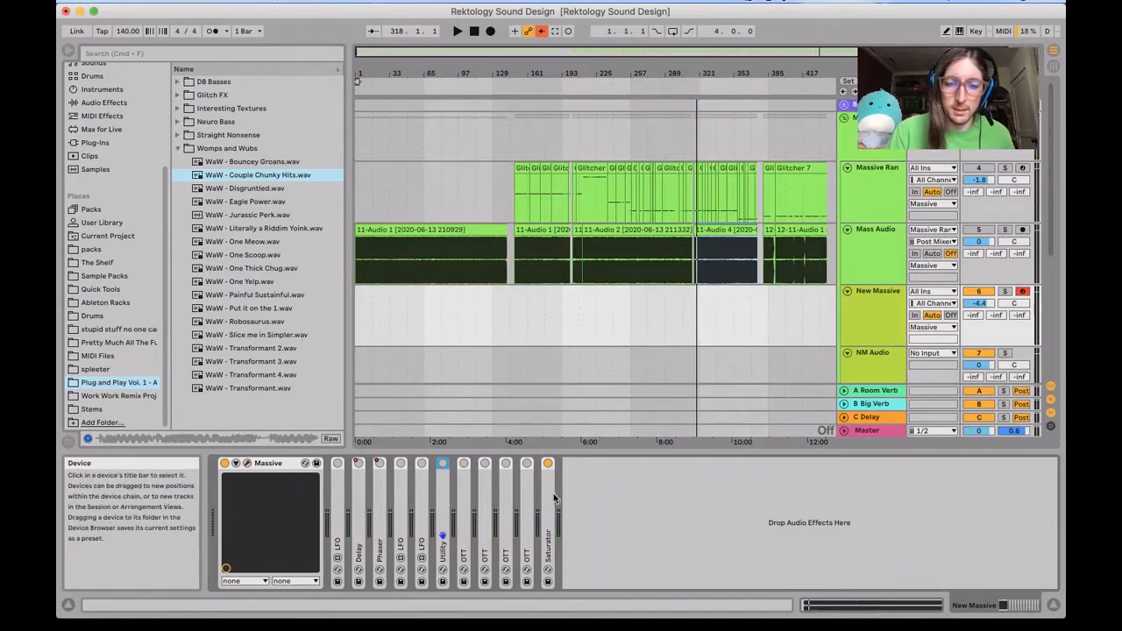
Step: Turn on the Utility, the four OTT devices and the Delay, and set the Delay's linked times to 24.1 ms
left_click(443, 464)
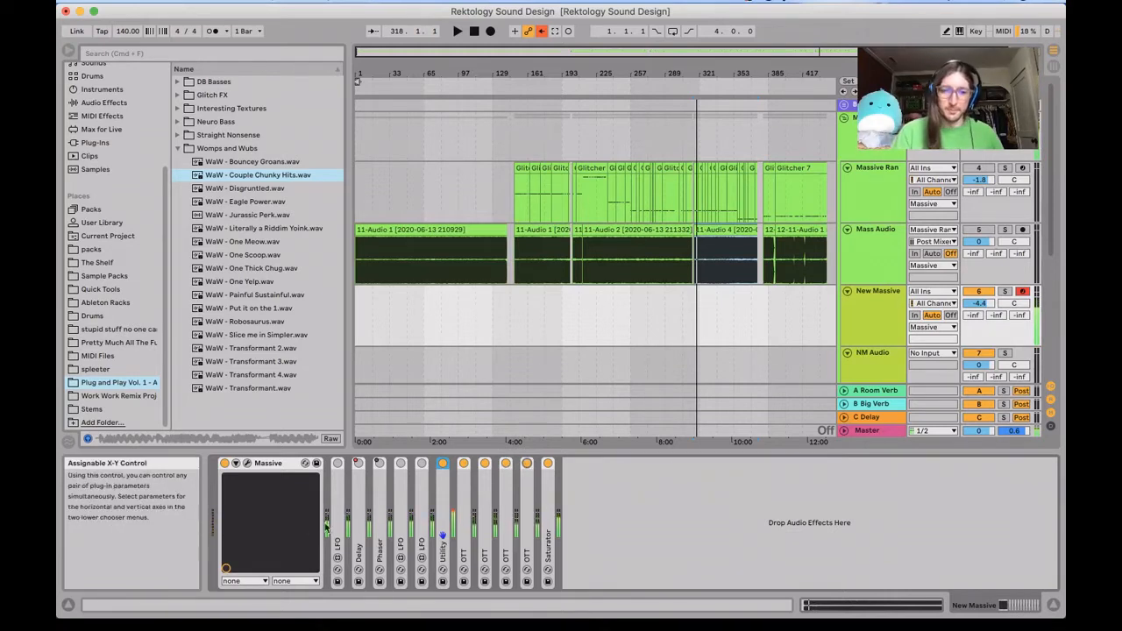
left_click(359, 465)
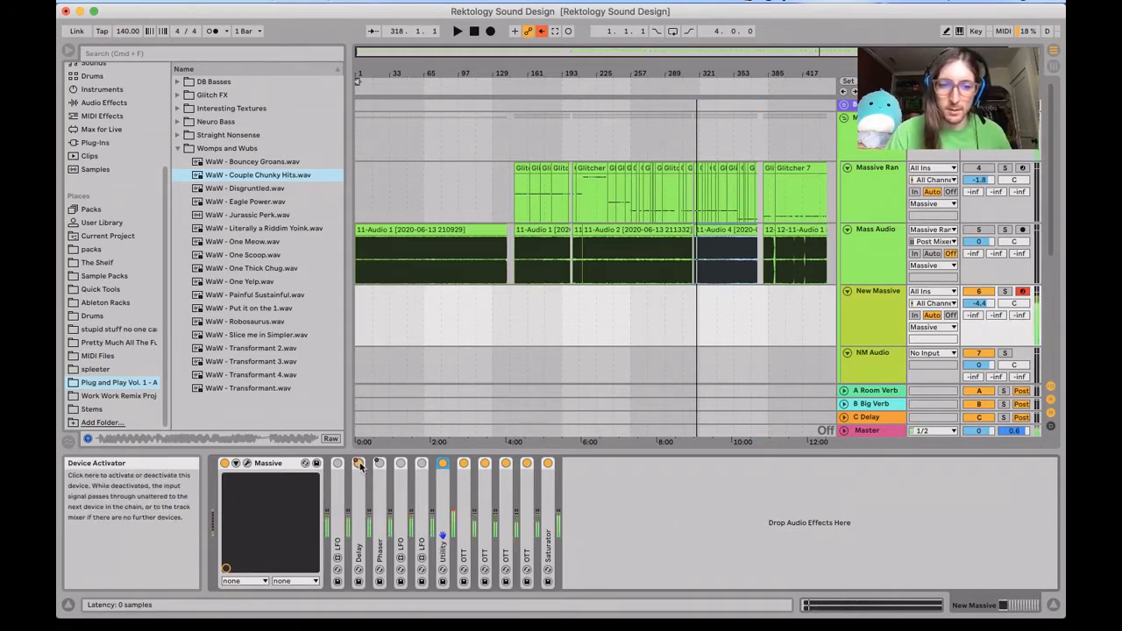
double_click(360, 509)
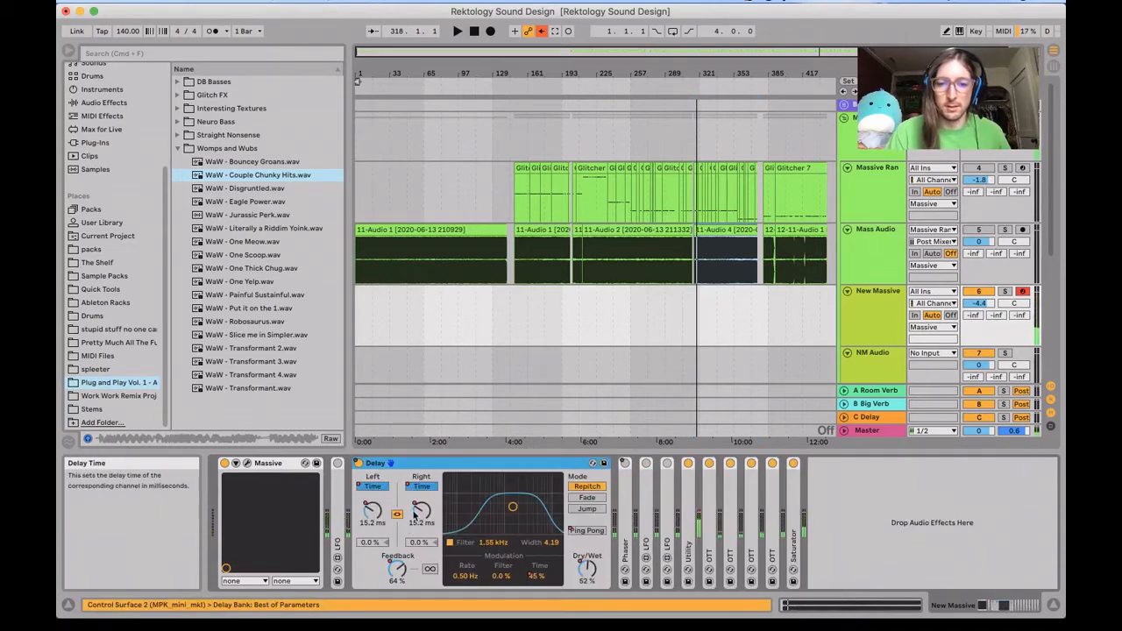
left_click_drag(413, 516, 413, 469)
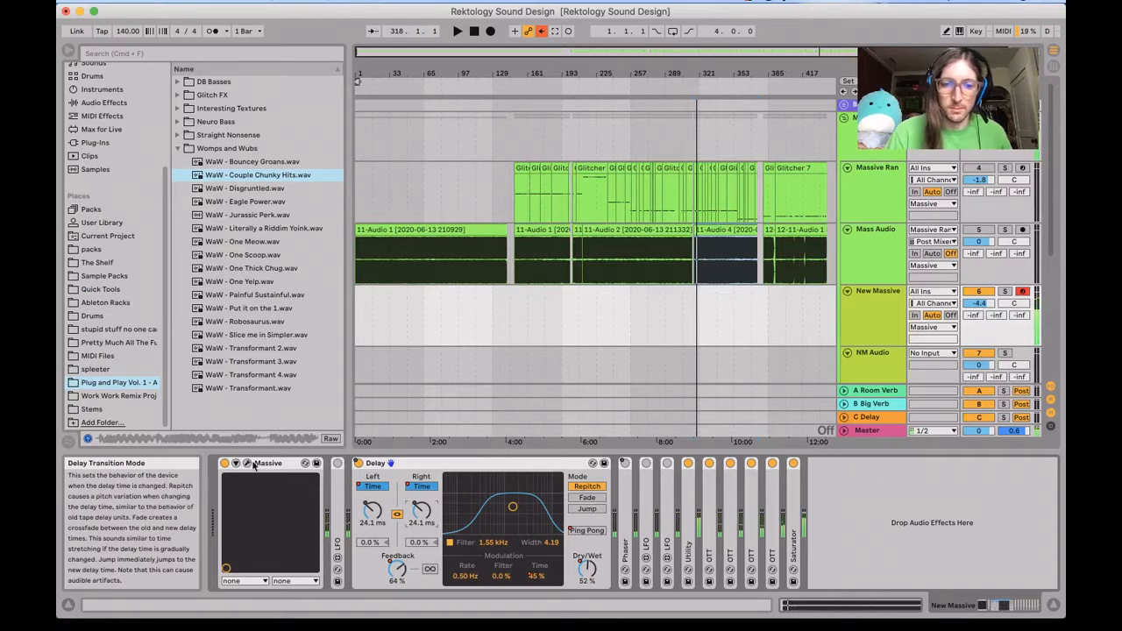
Step: Unfold and turn on the Phaser and the two LFOs that modulate its Frequency and Feedback
double_click(624, 526)
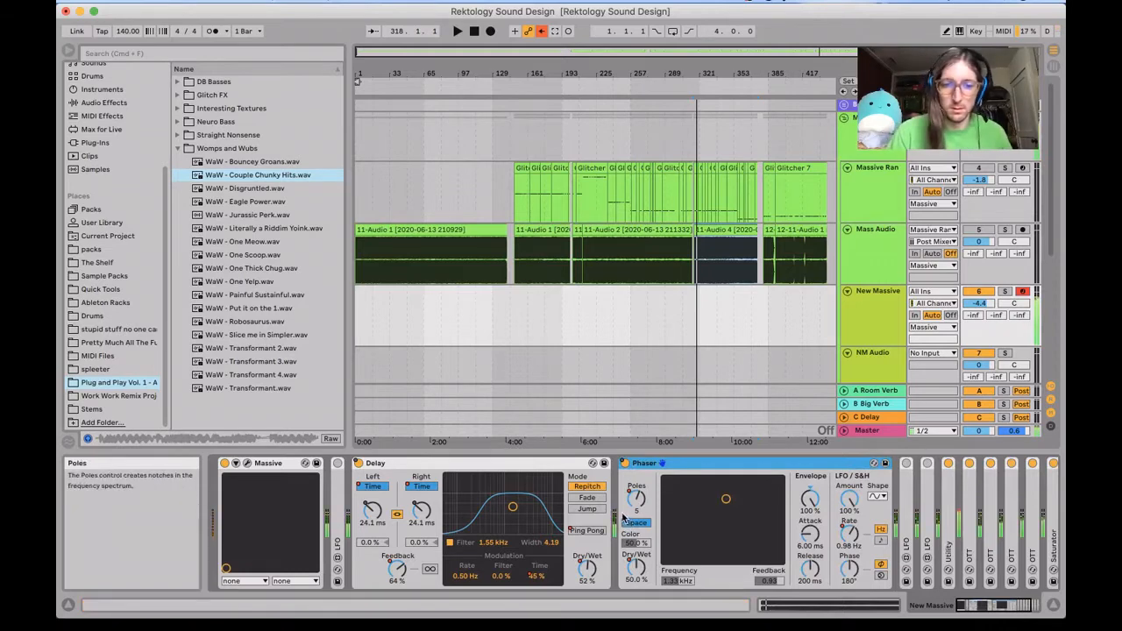
double_click(910, 527)
mouse_move(981, 604)
left_mouse_down()
mouse_move(1024, 602)
mouse_move(967, 605)
left_mouse_up()
double_click(849, 511)
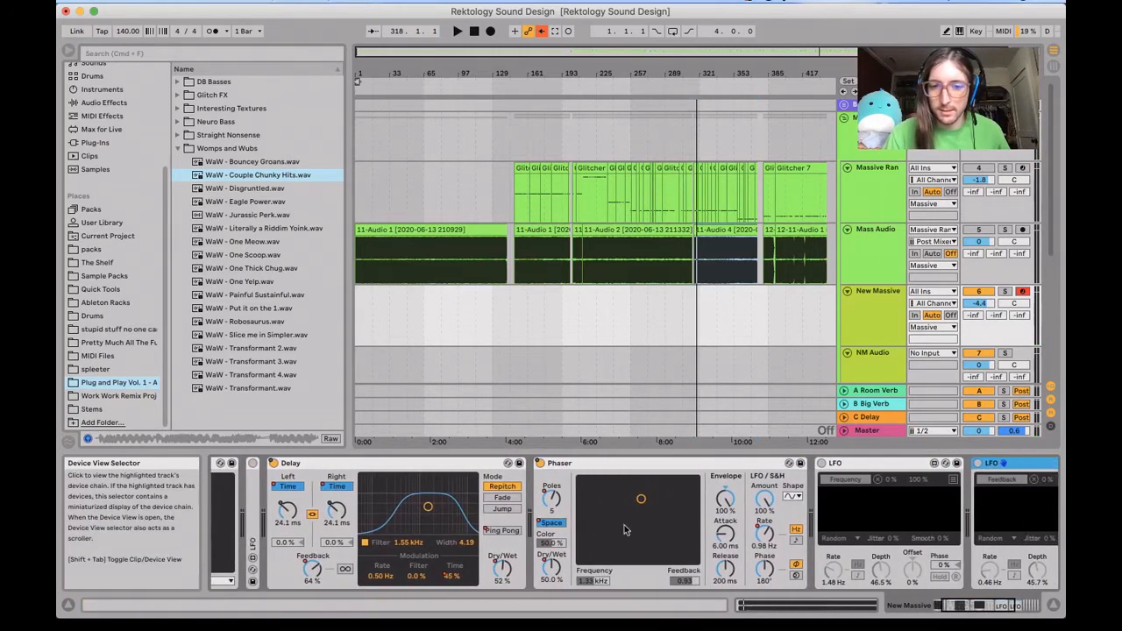
left_click(822, 466)
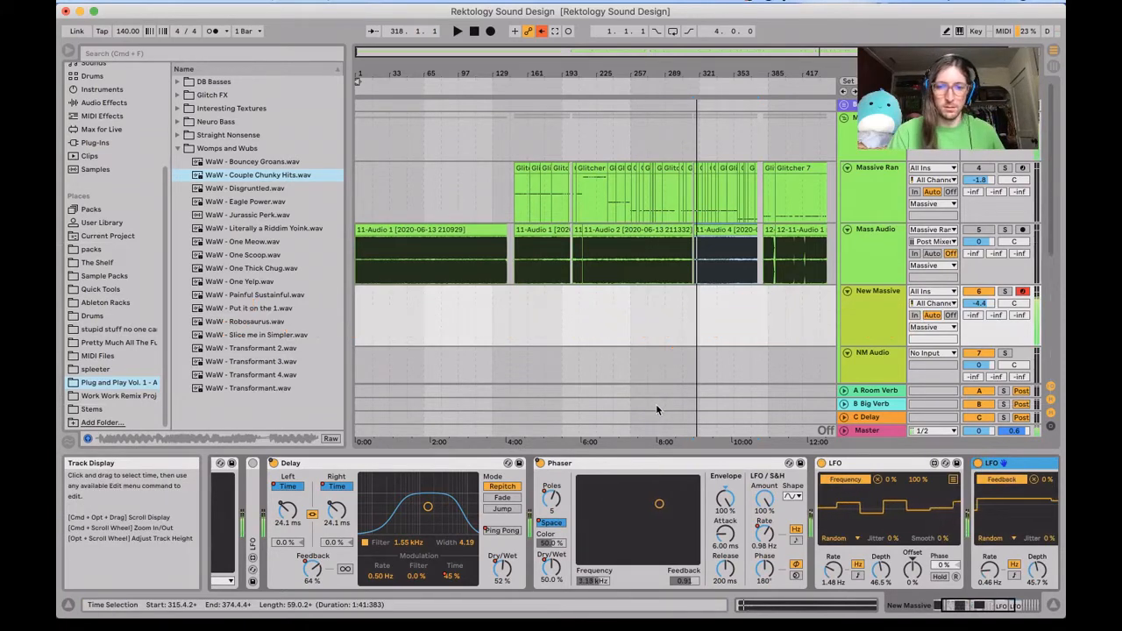
Step: Unfold the LFO between Massive and the Delay, and add an Arpeggiator in front of Massive
left_click(1000, 611)
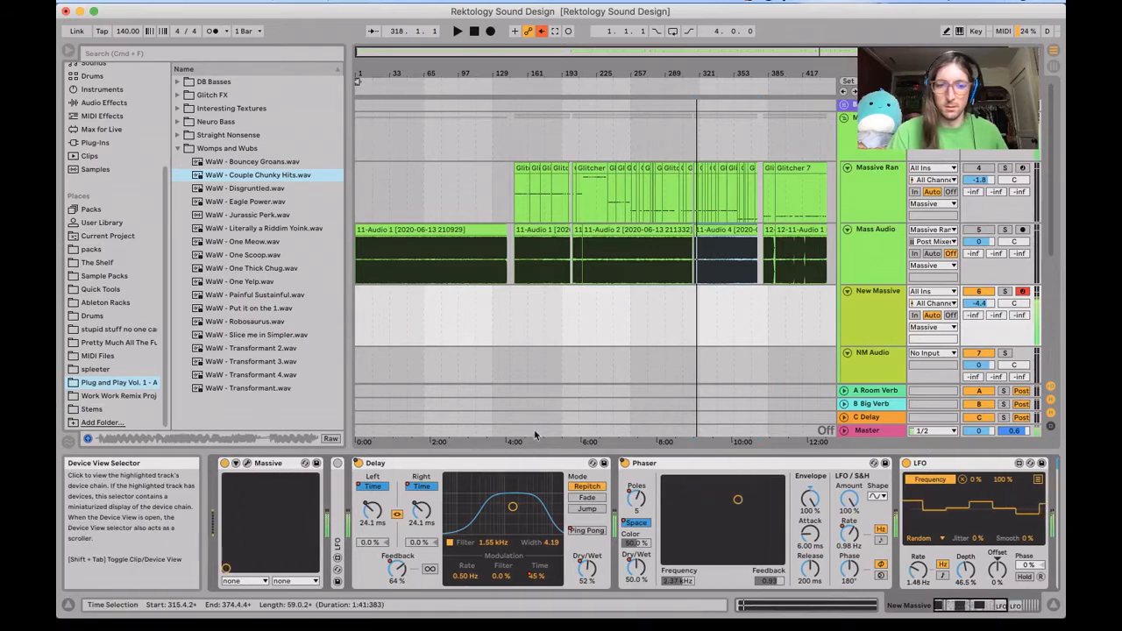
double_click(340, 487)
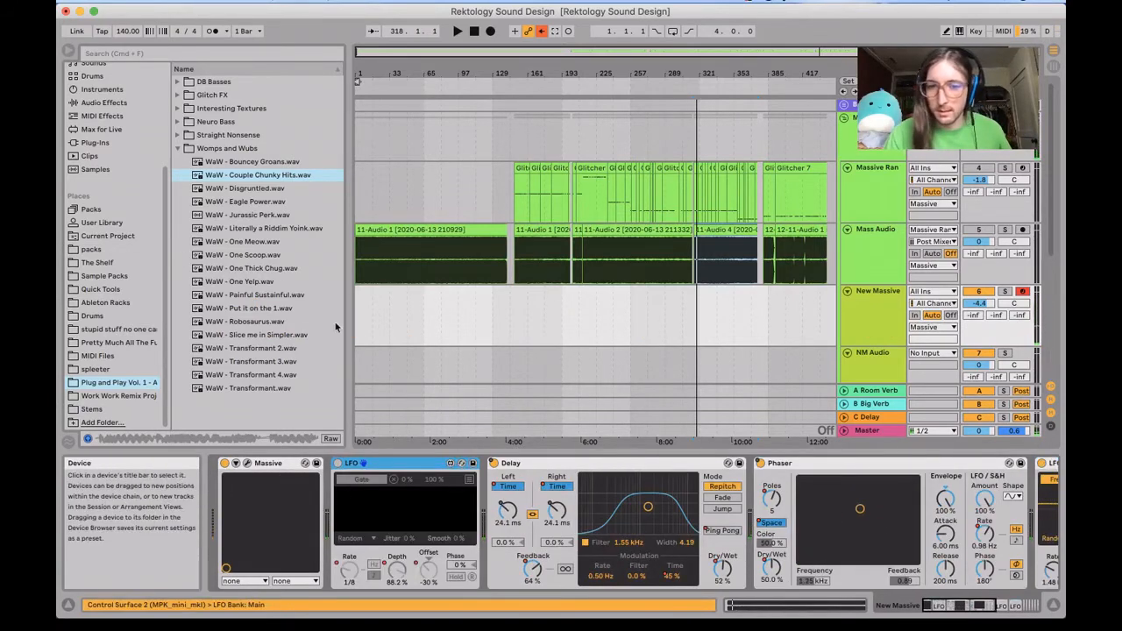
left_click(92, 117)
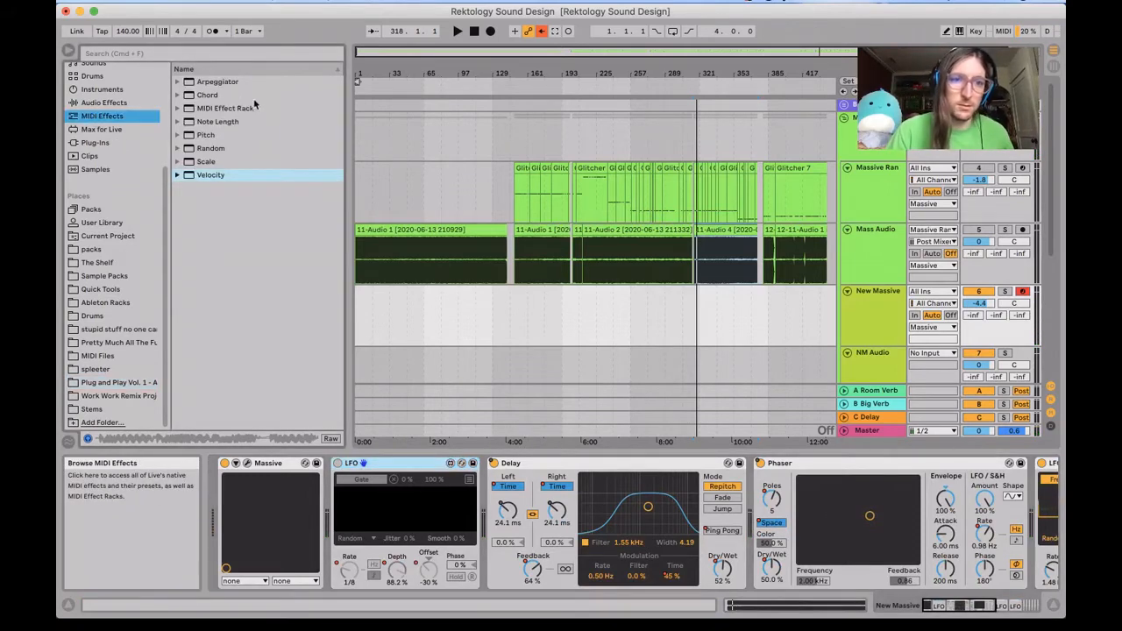
double_click(216, 81)
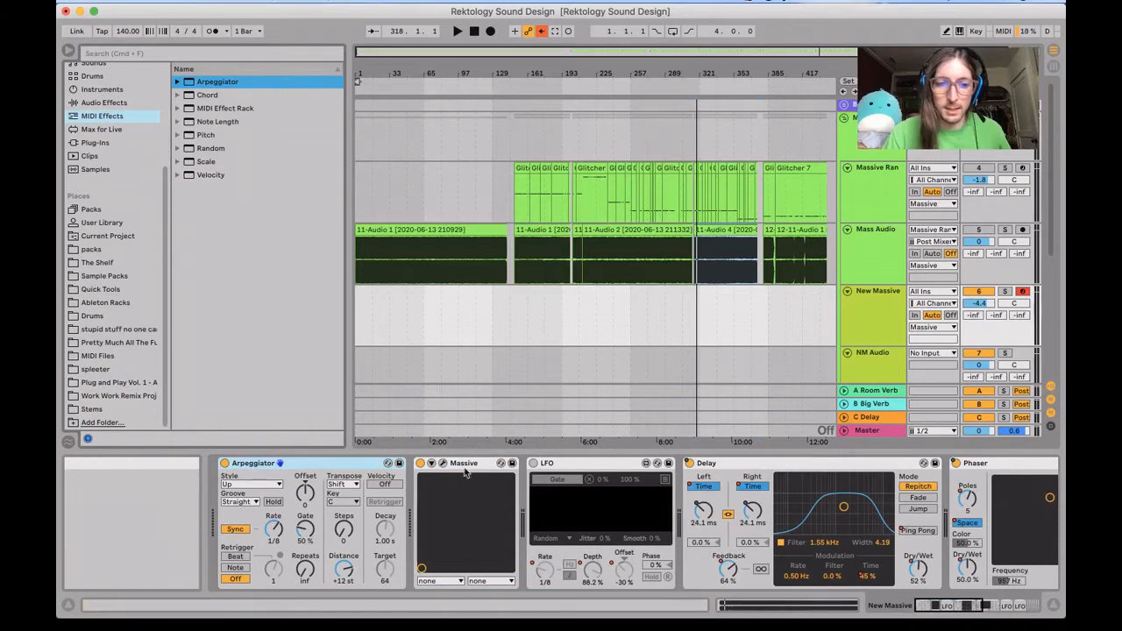
Step: Turn on the LFO after Massive and map it to the Arpeggiator's Gate
left_click(533, 463)
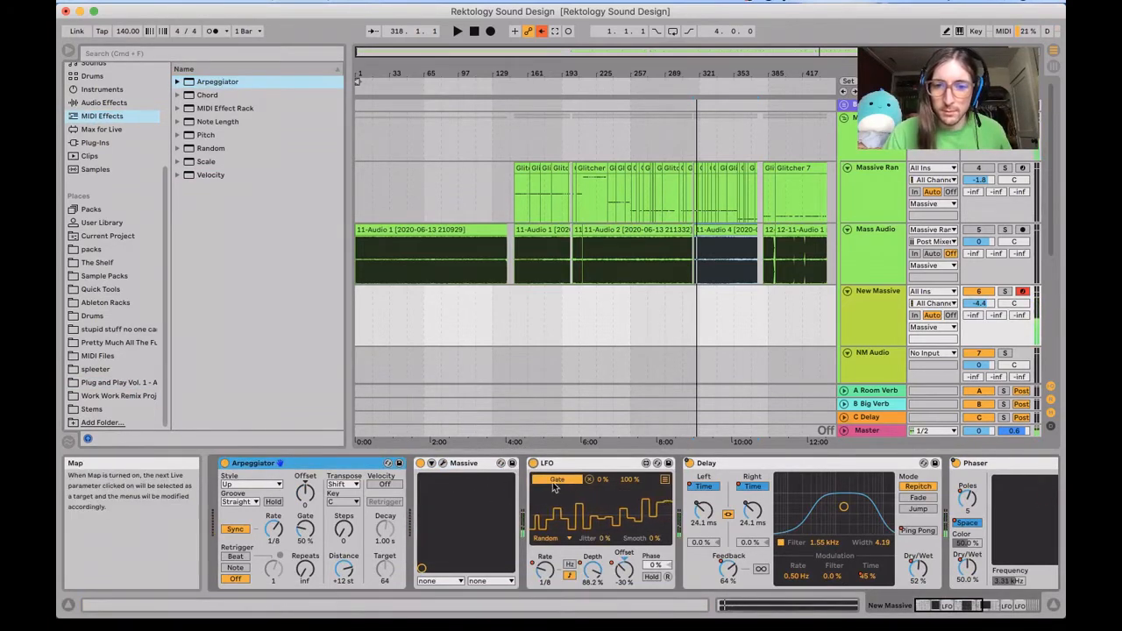
left_click(589, 481)
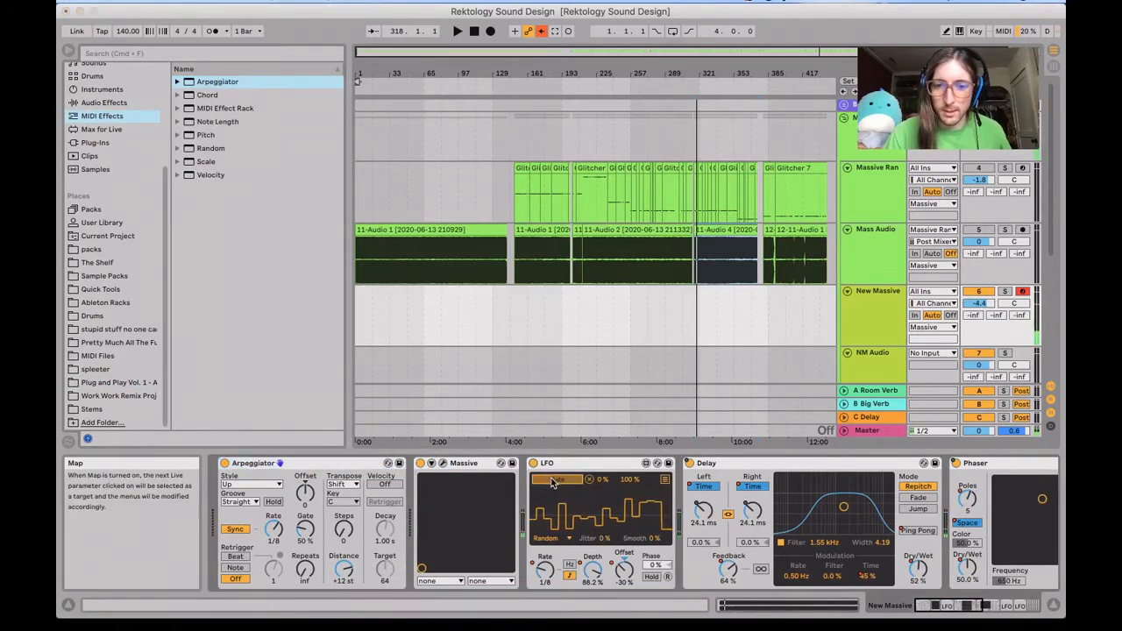
left_click(306, 529)
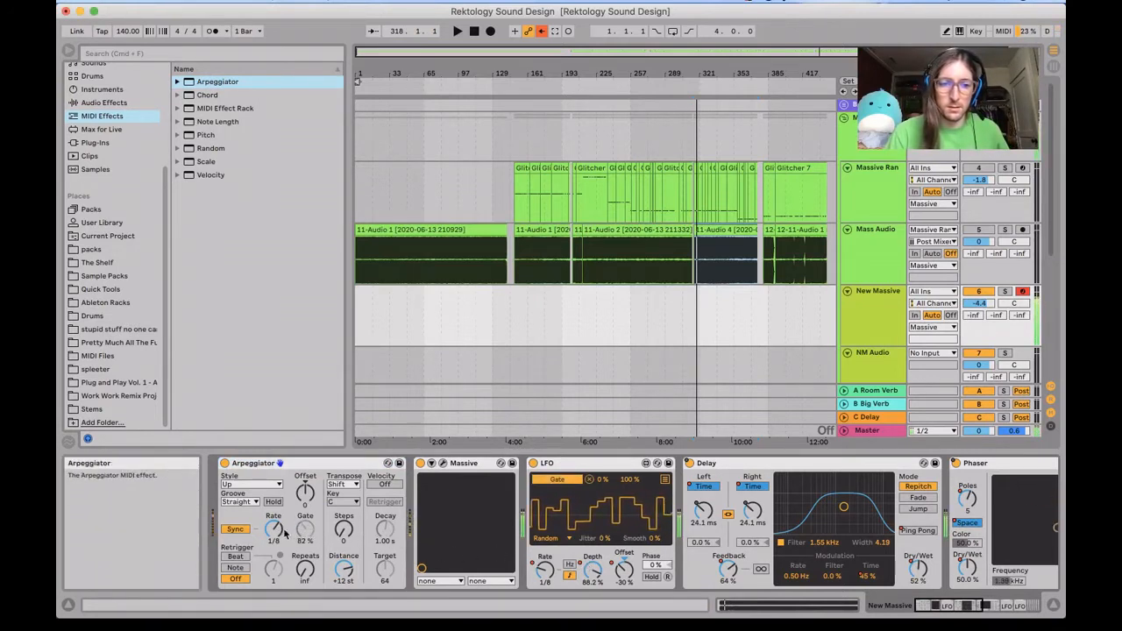
Step: Set the Arpeggiator's rate to 1/16 and turn off the Delay
left_click_drag(273, 529, 273, 517)
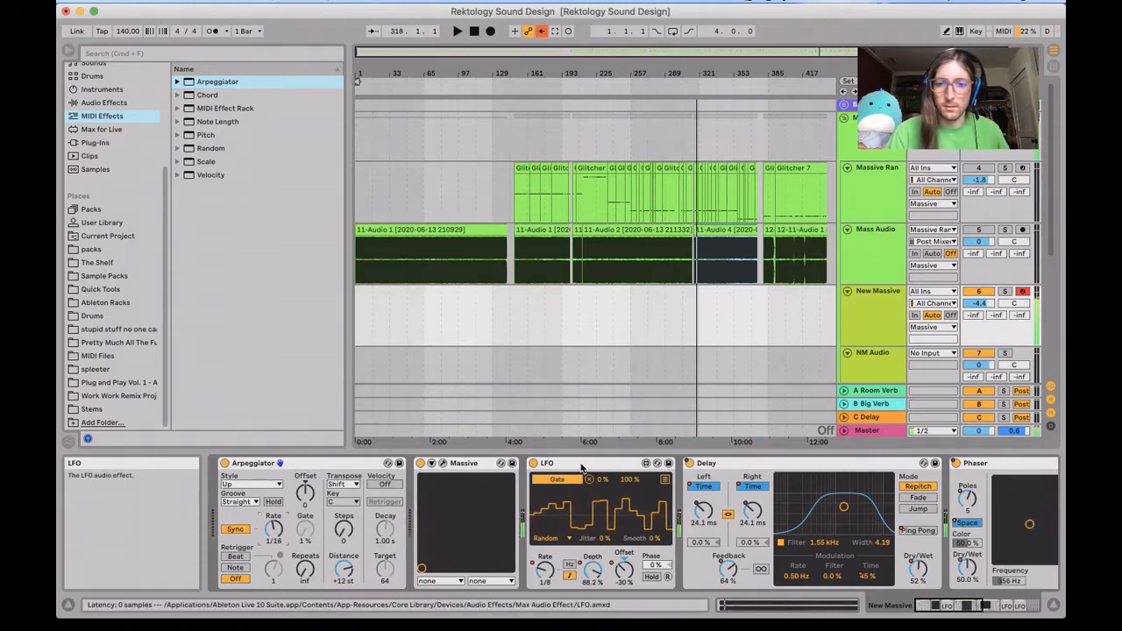
left_click(689, 464)
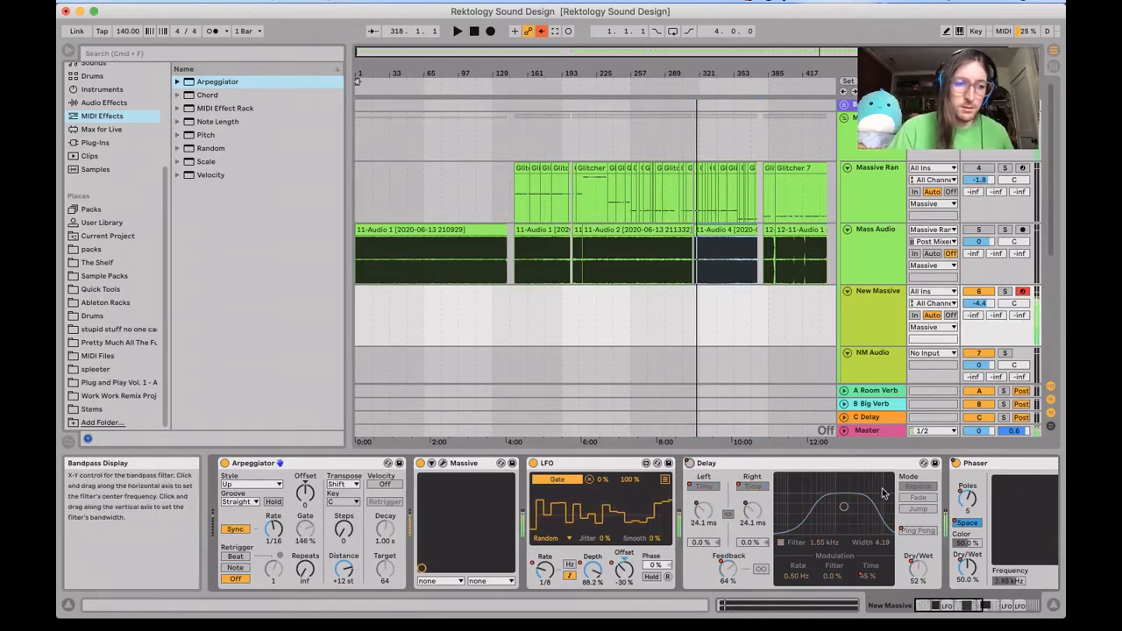
left_click(302, 530)
left_click_drag(949, 606, 1001, 606)
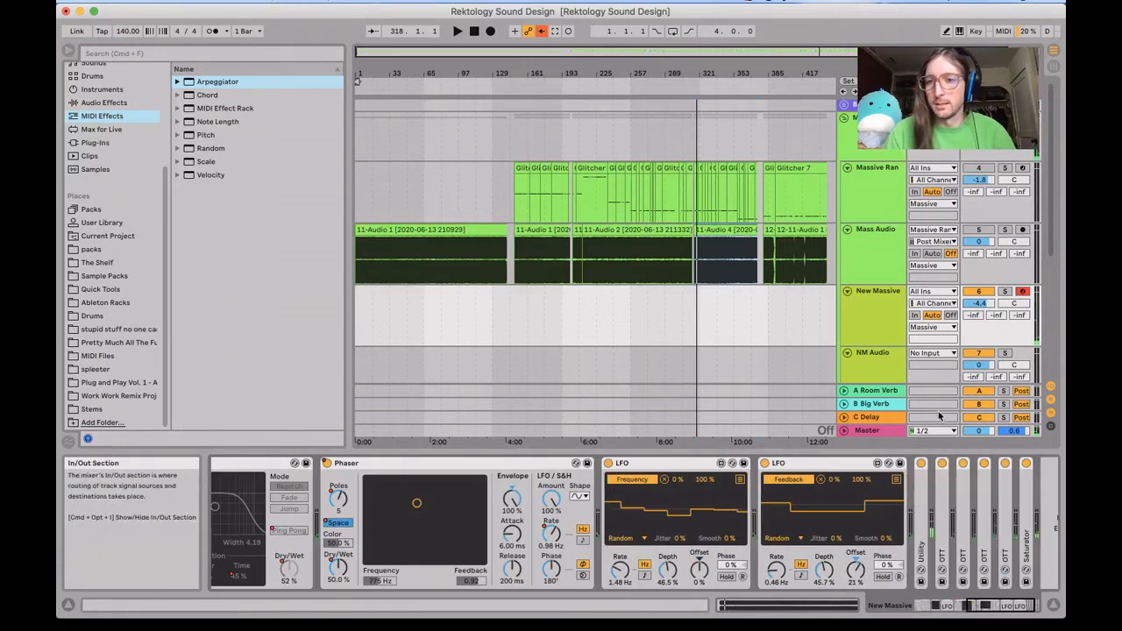
Step: Set the NM Audio track's input to Resampling and arm the track for recording
scroll(903, 351, "down", 2)
left_click(868, 321)
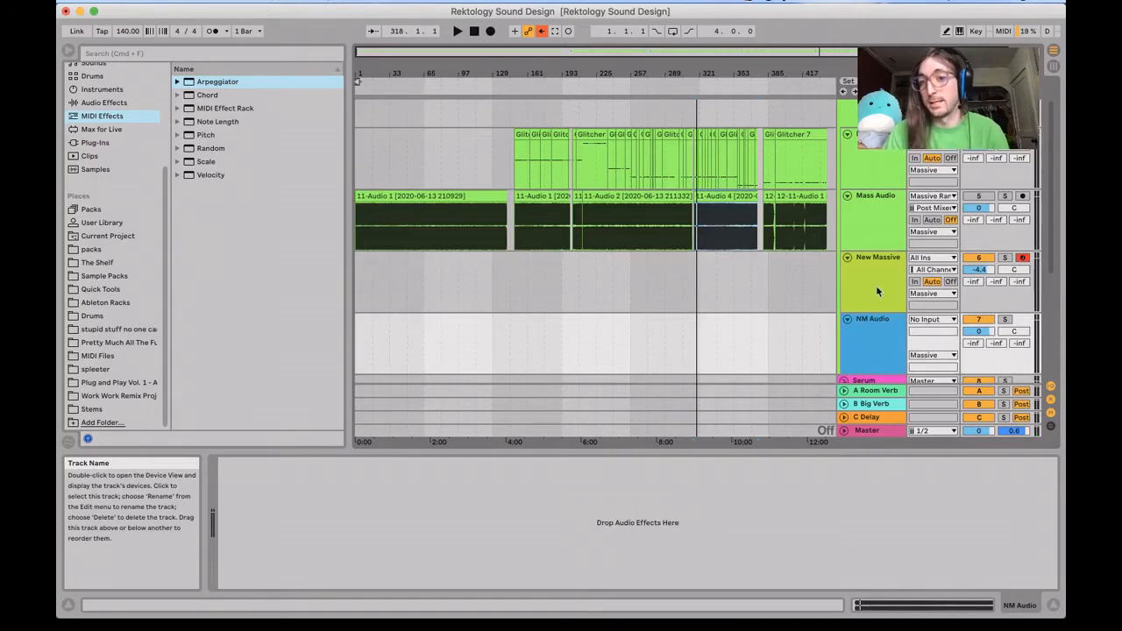
left_click(923, 320)
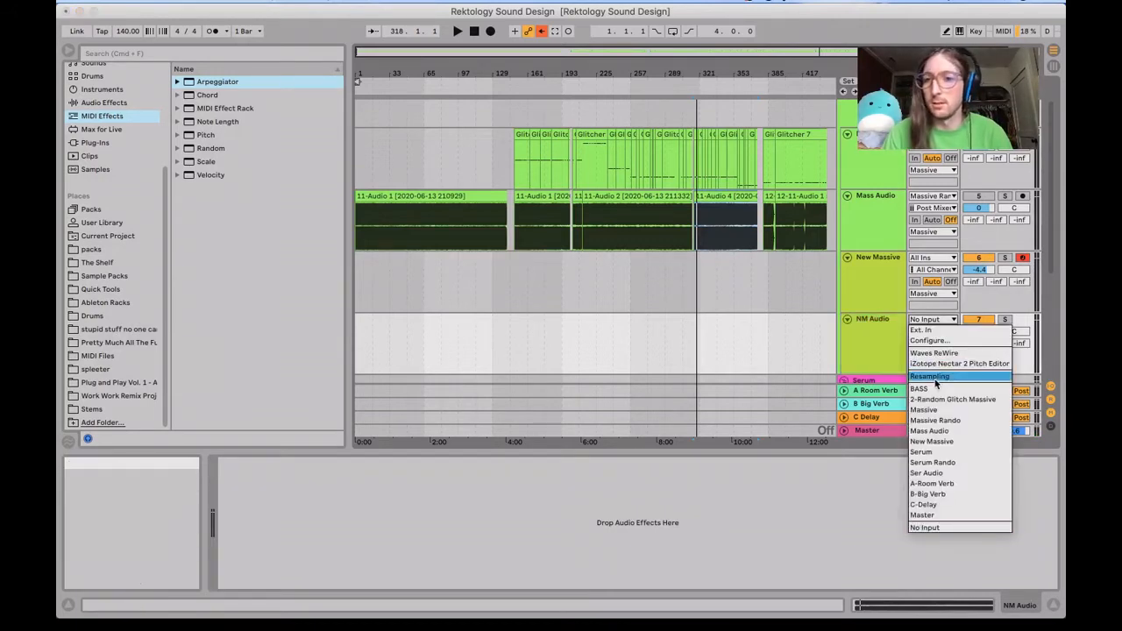
left_click(930, 376)
left_click(1023, 320)
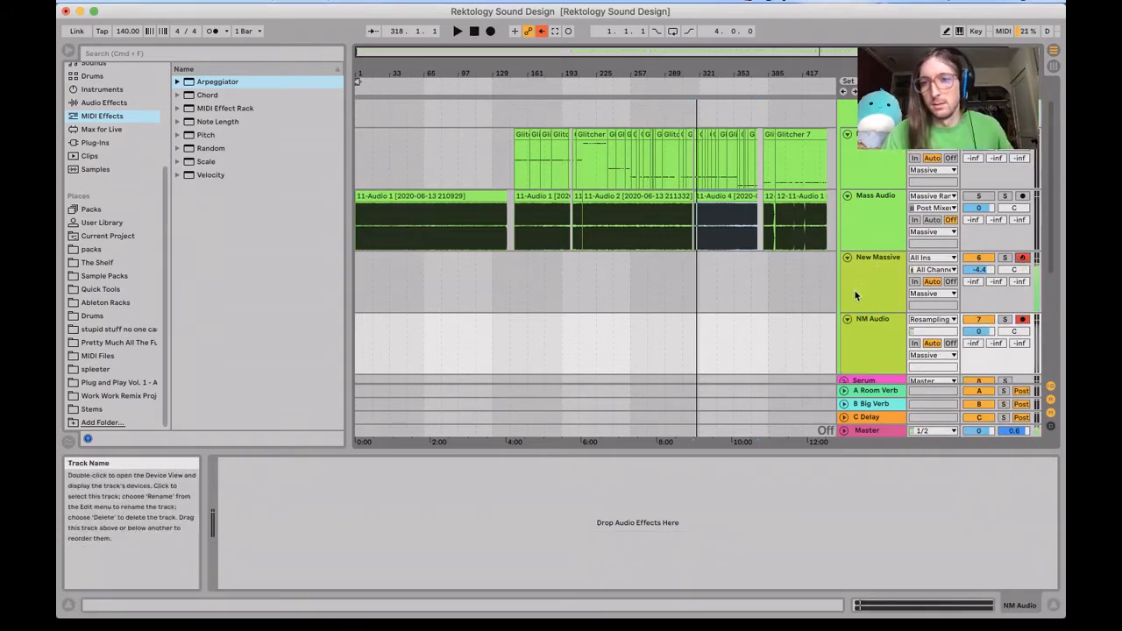
Step: Record a short take of the New Massive track onto NM Audio in the empty area shortly before bar 121
left_click(479, 348)
left_click(490, 30)
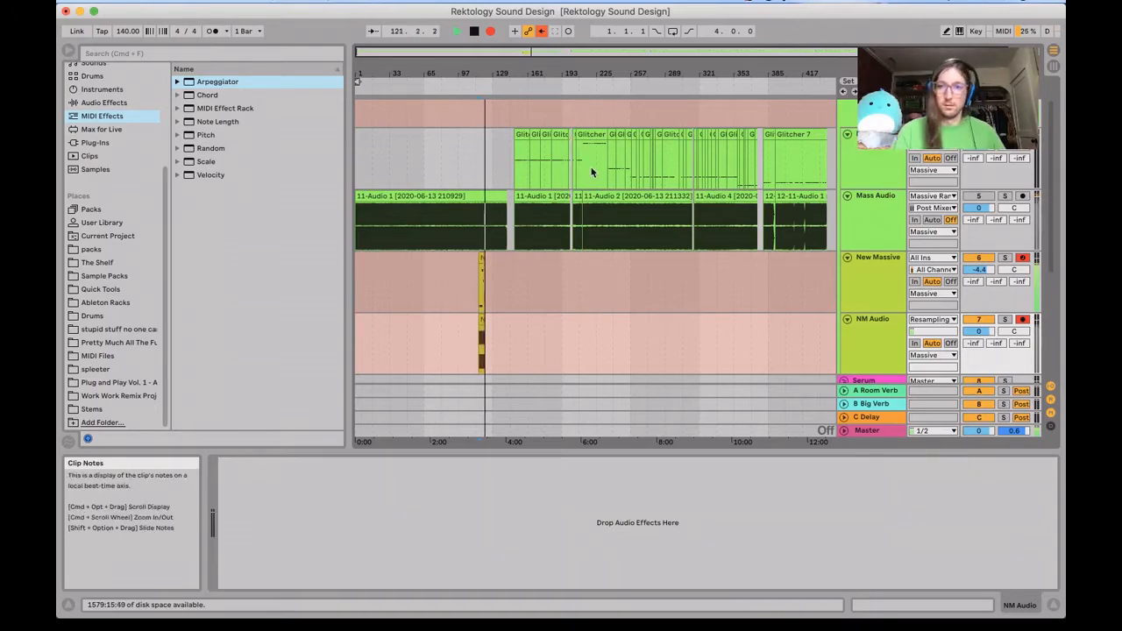
key("space")
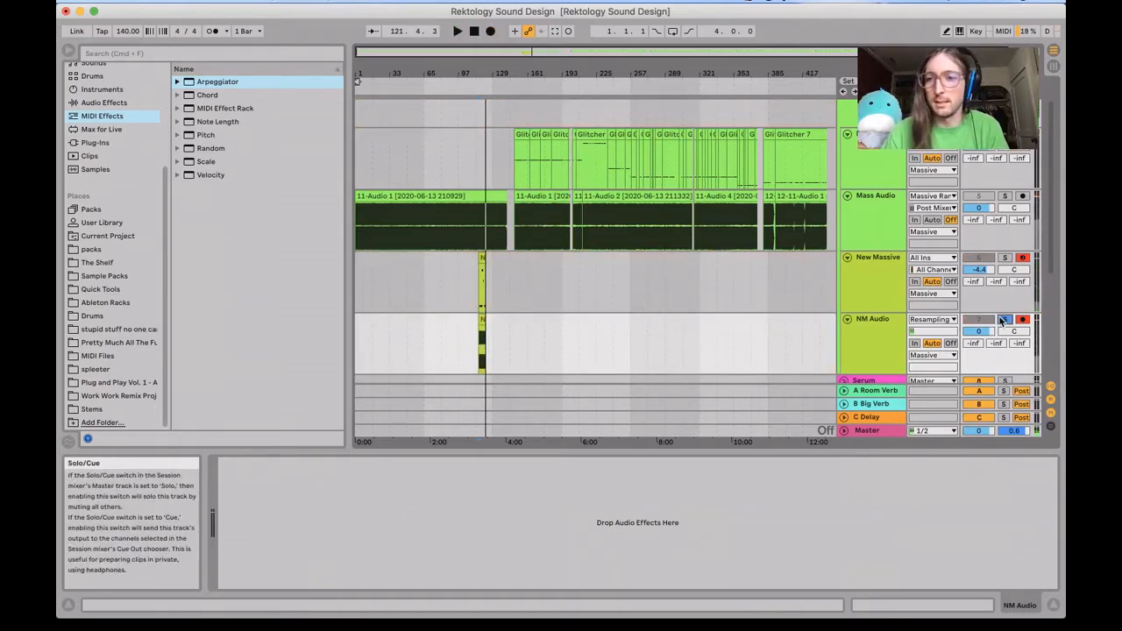
Step: Record a second take on New Massive and NM Audio starting at bar 145
left_click(875, 263)
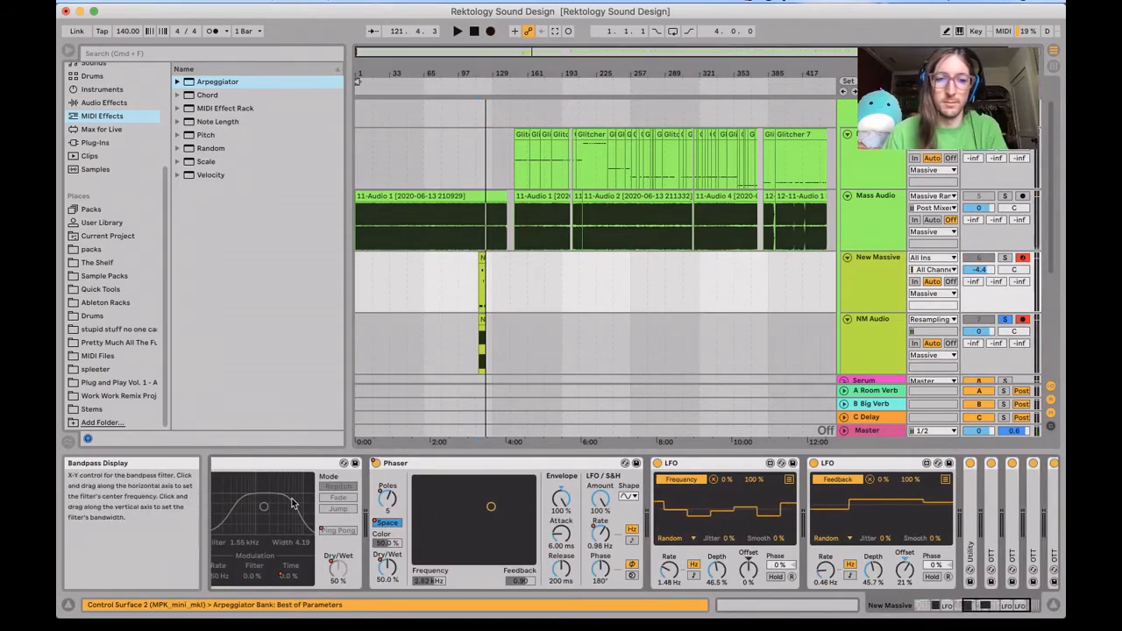
scroll(263, 500, "left", 10)
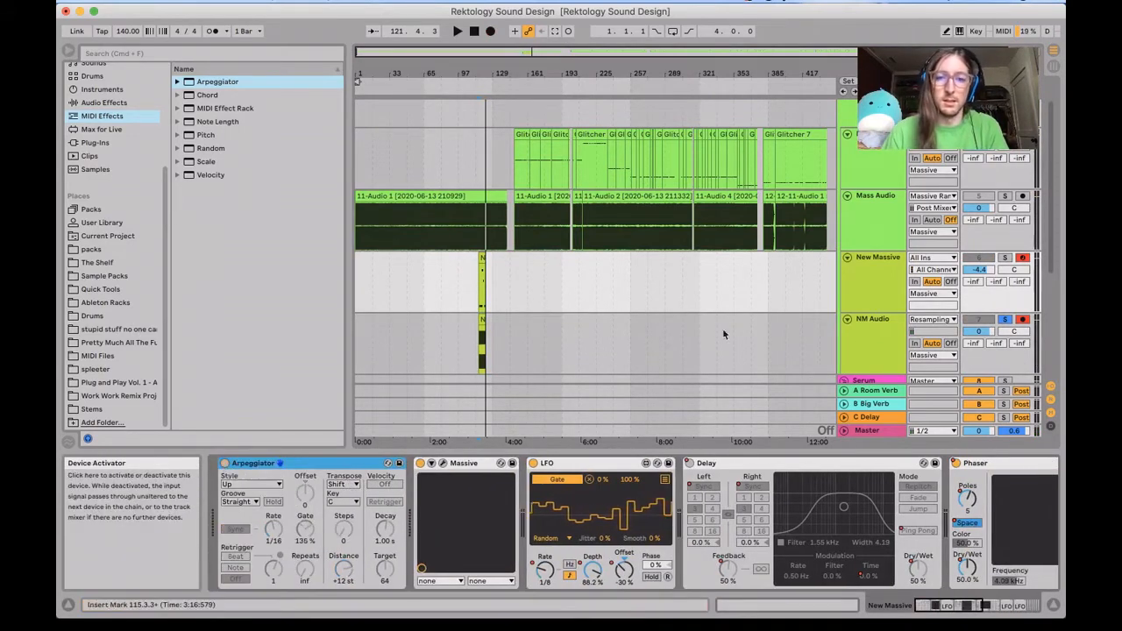
left_click(517, 331)
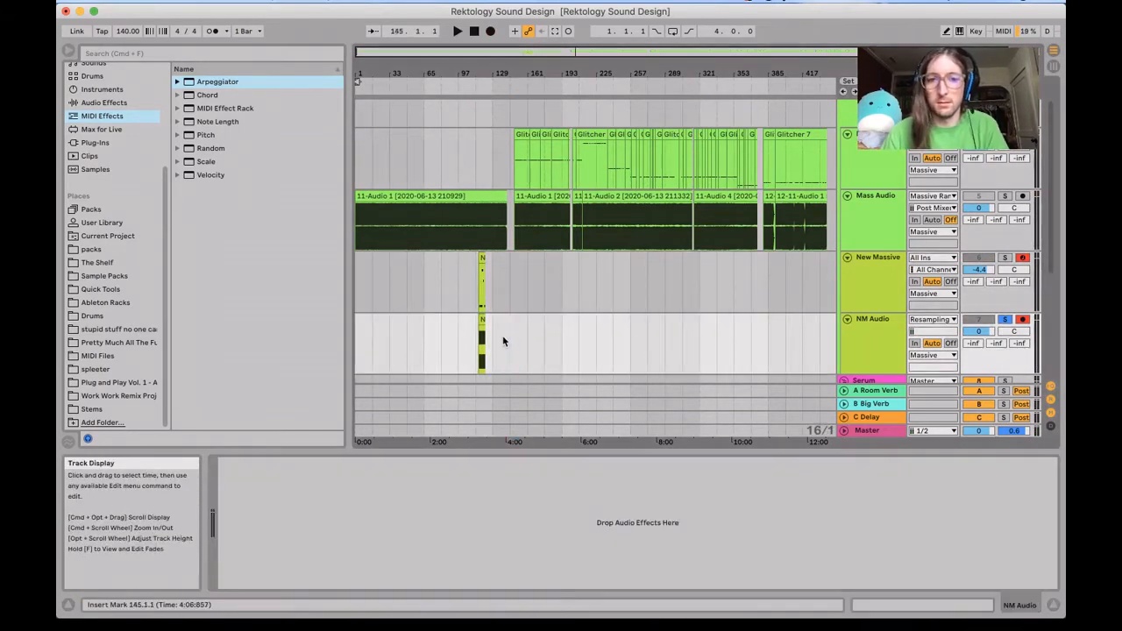
left_click(490, 31)
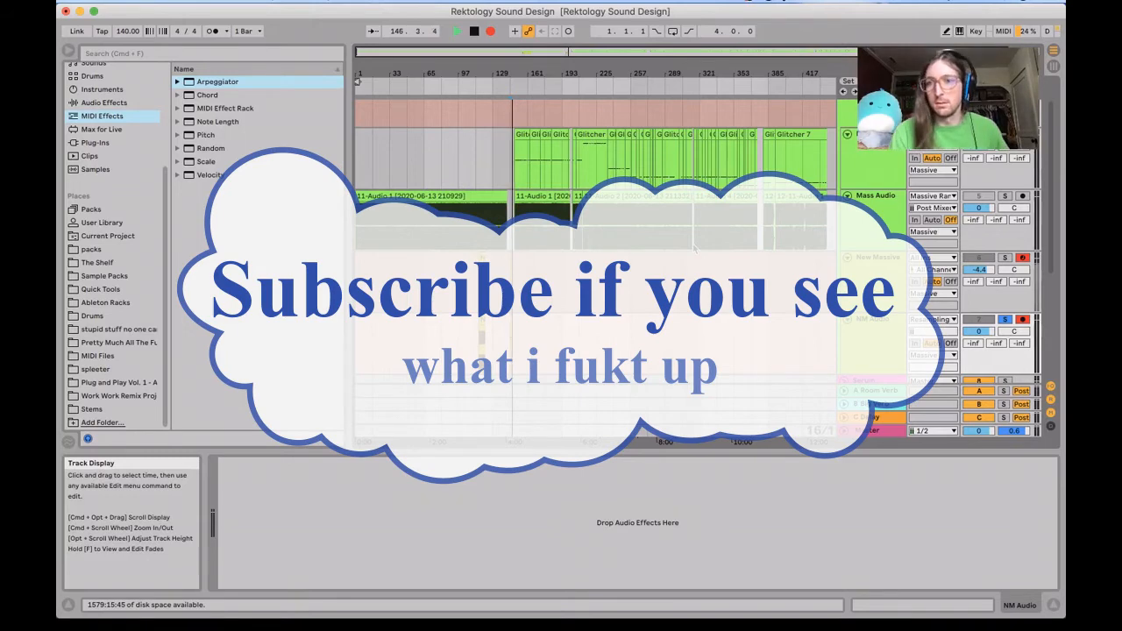
key("space")
Step: Unsolo NM Audio and record another short take on both tracks, stopping around bar 148
left_click(1006, 320)
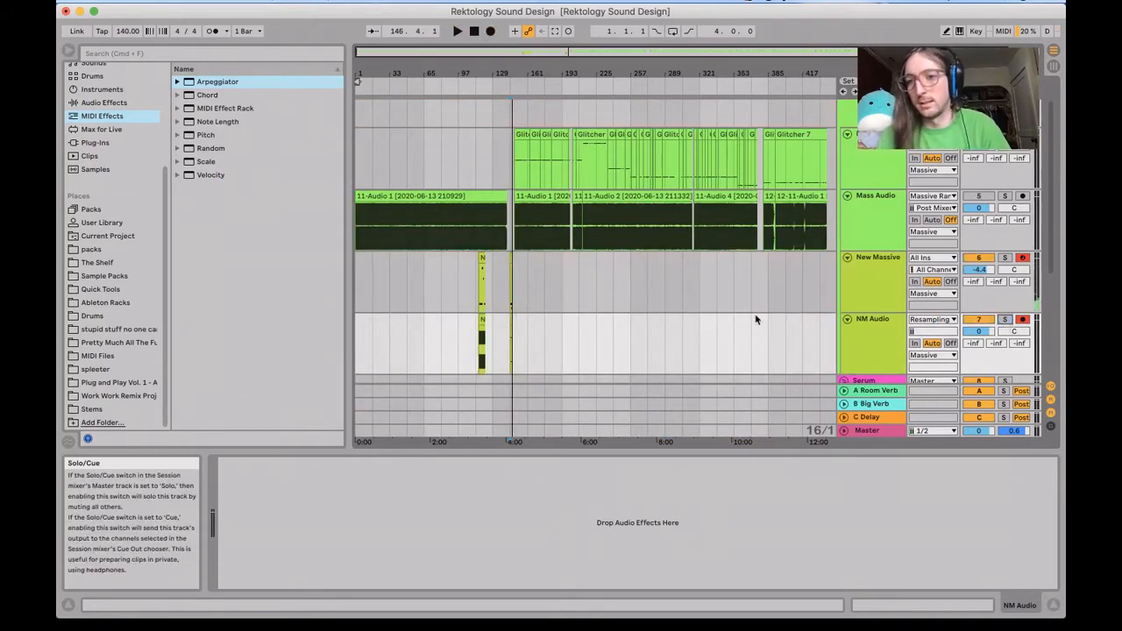
left_click(492, 31)
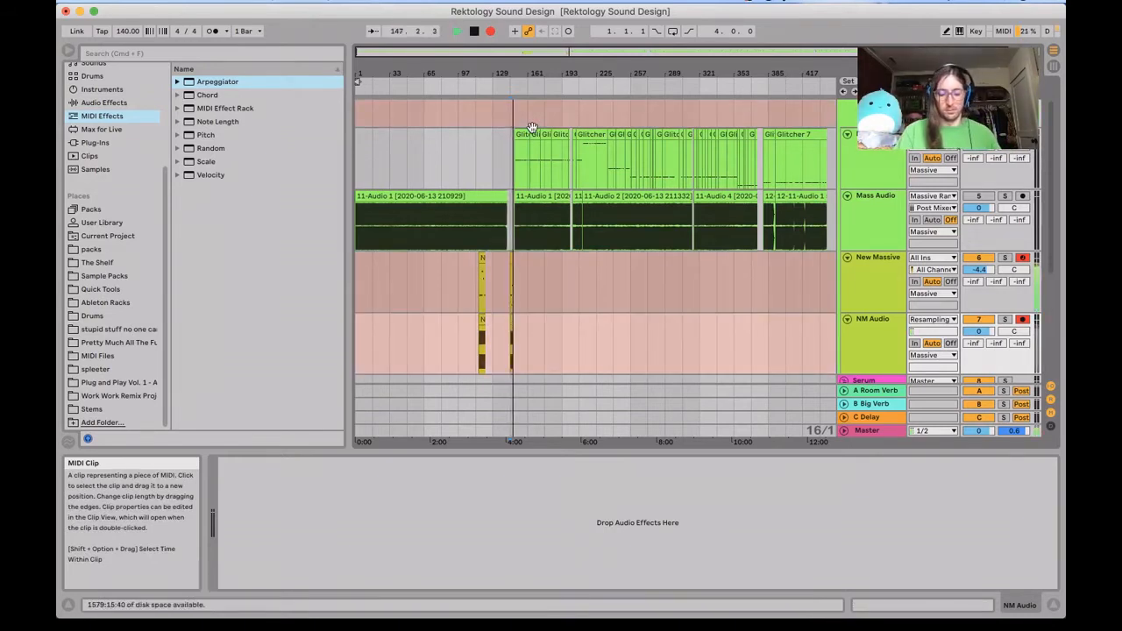
key("space")
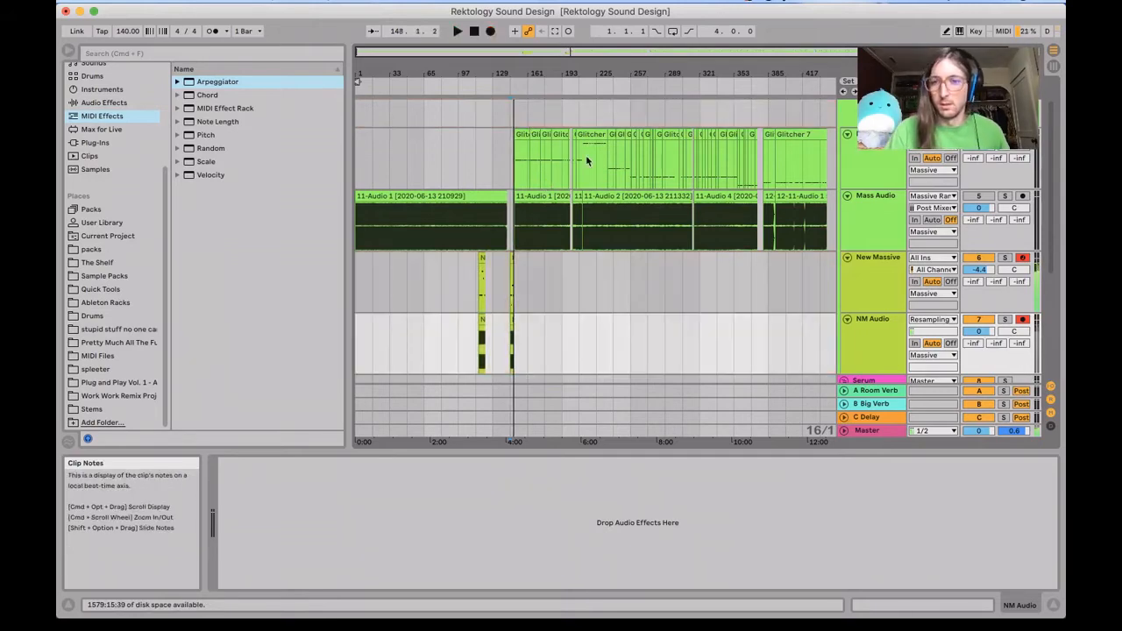
Step: In Massive, modulate OSC1's pitch by -12.00 with envelope 3, shorten that envelope's attack, and close the plug-in window
left_click(842, 289)
left_click(443, 464)
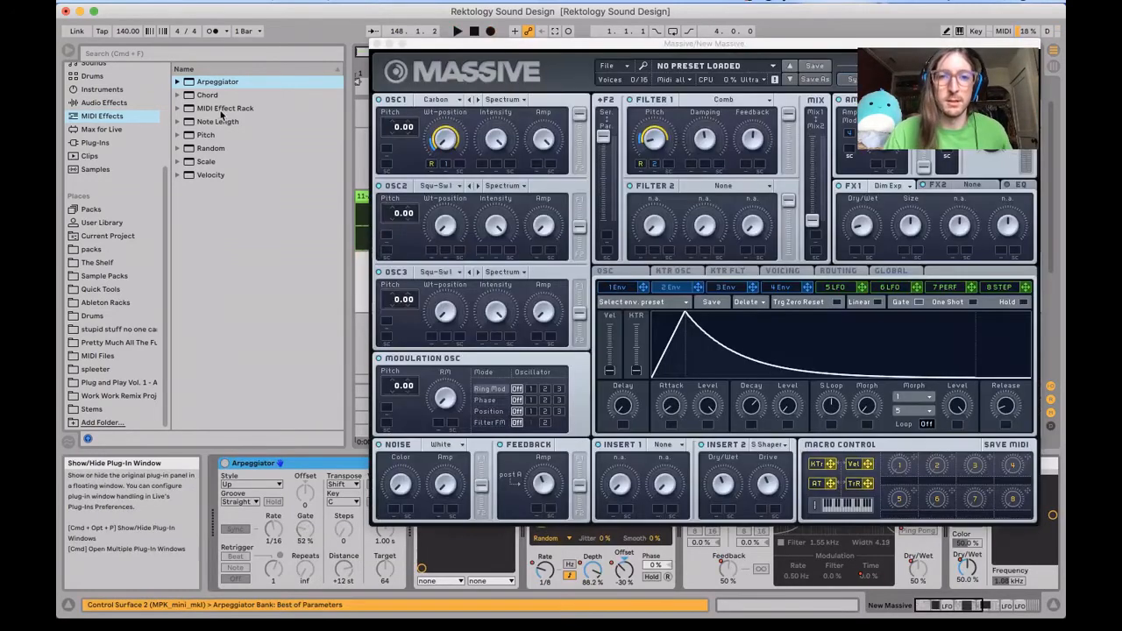
left_click(717, 288)
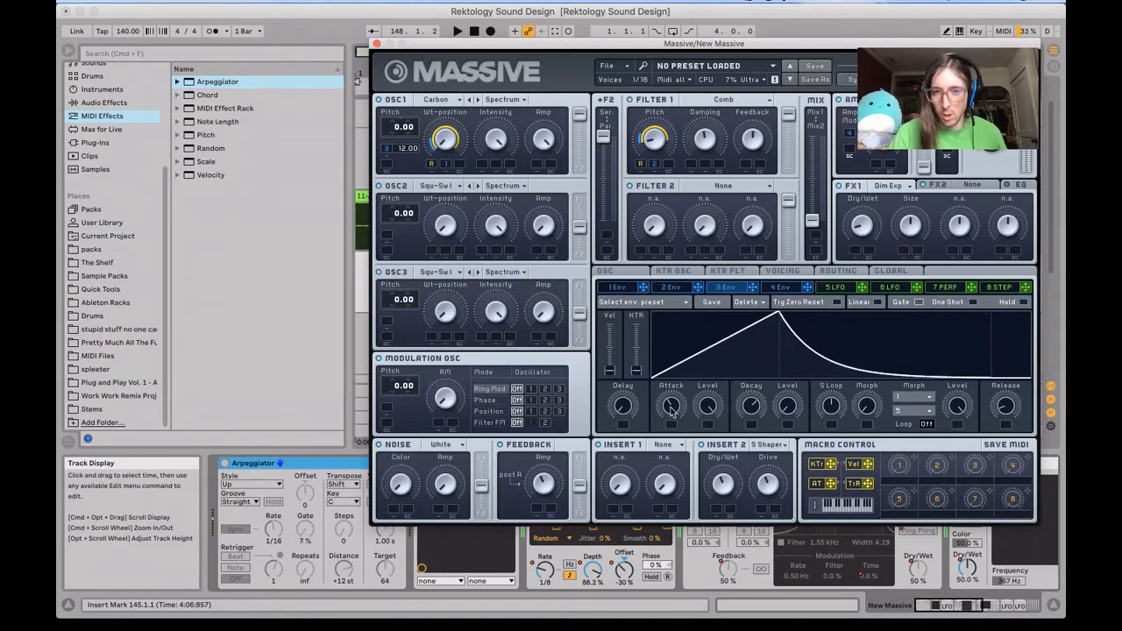
left_click_drag(672, 411, 672, 421)
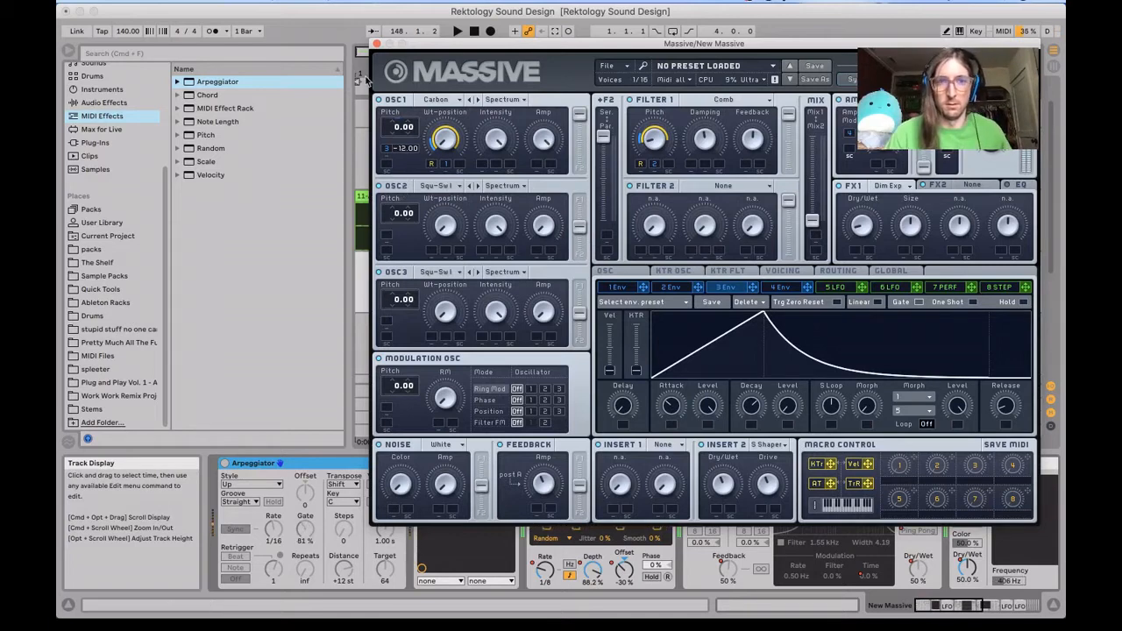
left_click(377, 44)
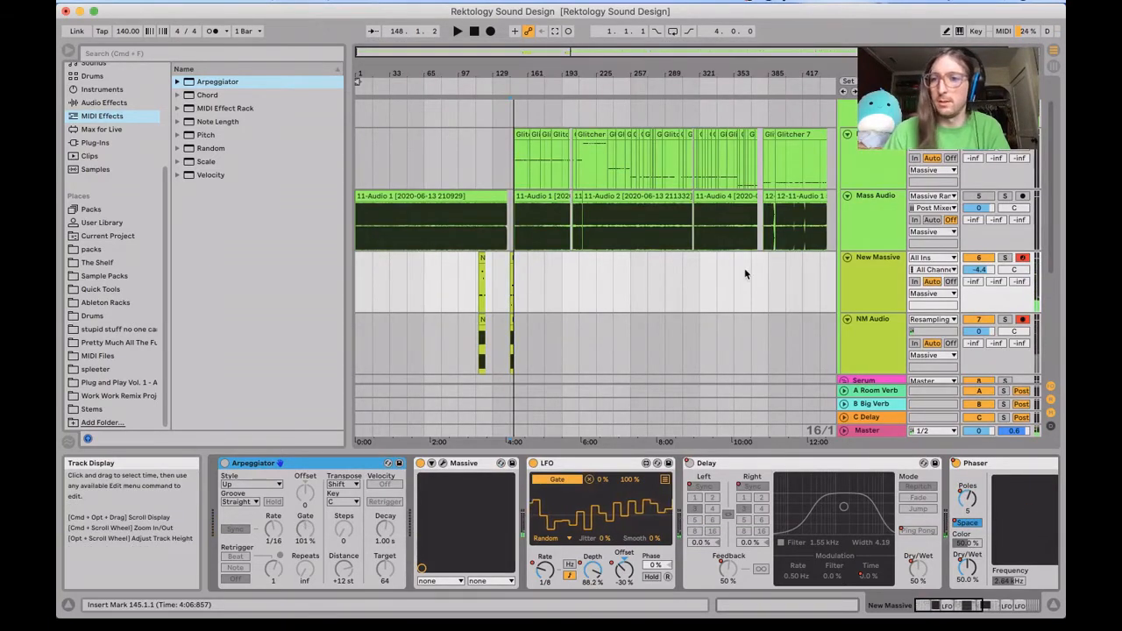
Step: Fold the Delay, the Phaser and the two LFOs after it in the New Massive device chain
scroll(723, 273, "down", 1)
scroll(723, 273, "up", 2)
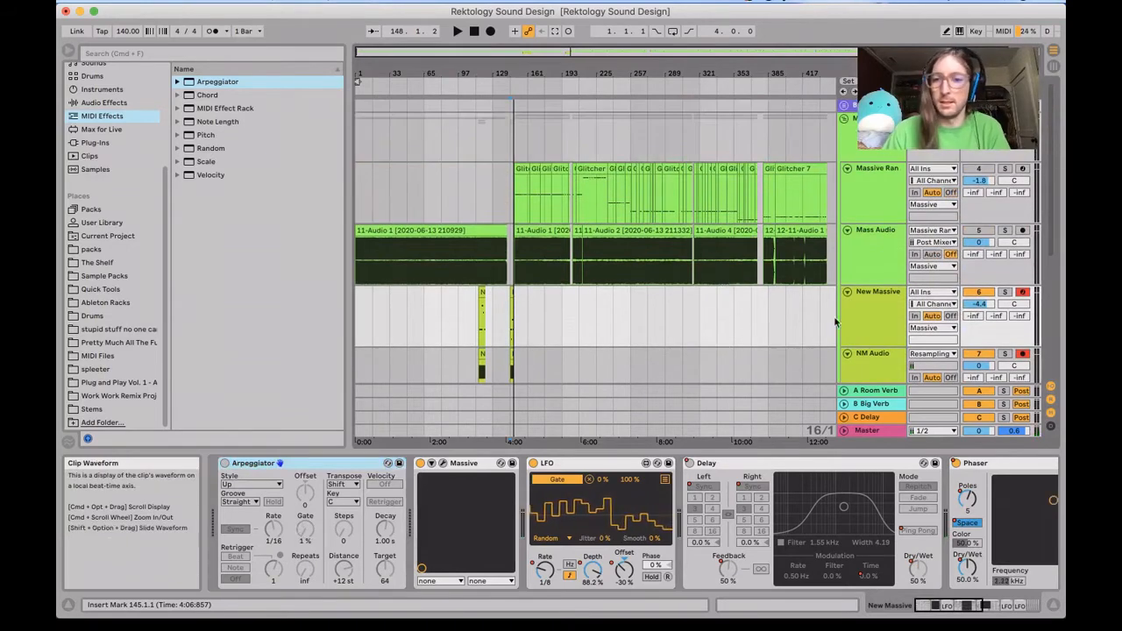
double_click(745, 463)
double_click(775, 465)
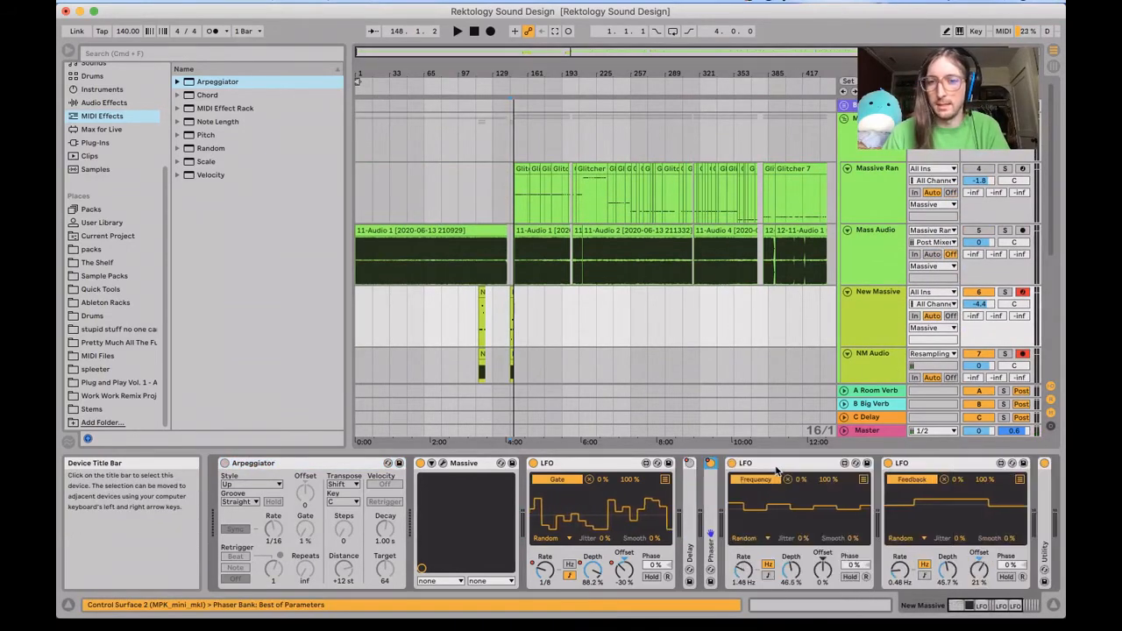
double_click(775, 465)
double_click(775, 465)
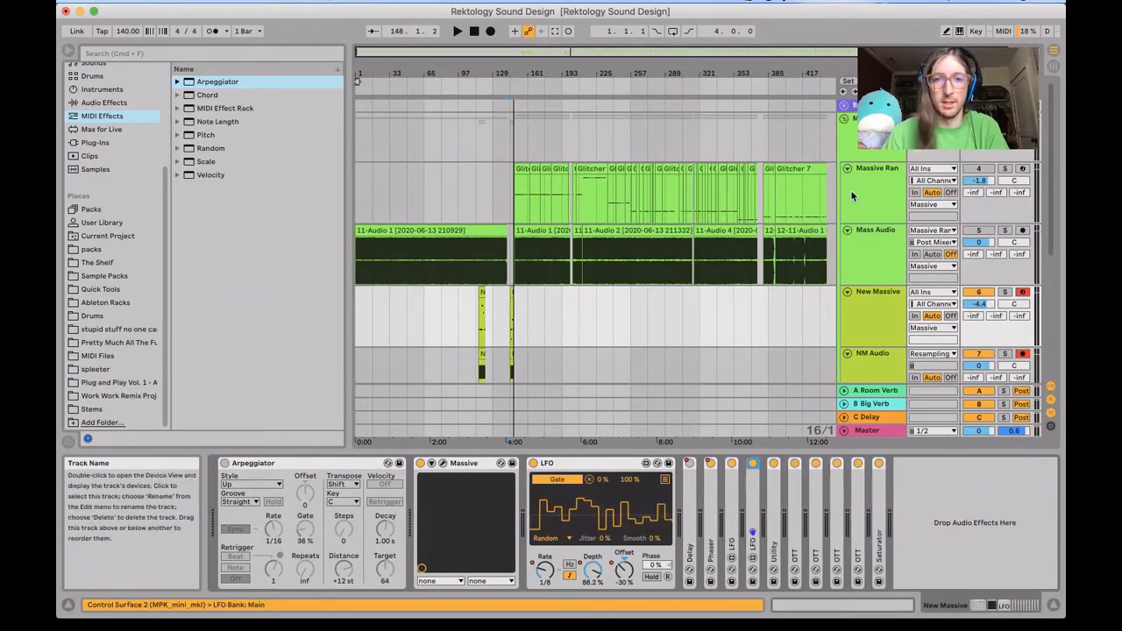
Step: Open Serum on the Serum Rando track, move its window aside and audition the track's first clip
key("super+Tab")
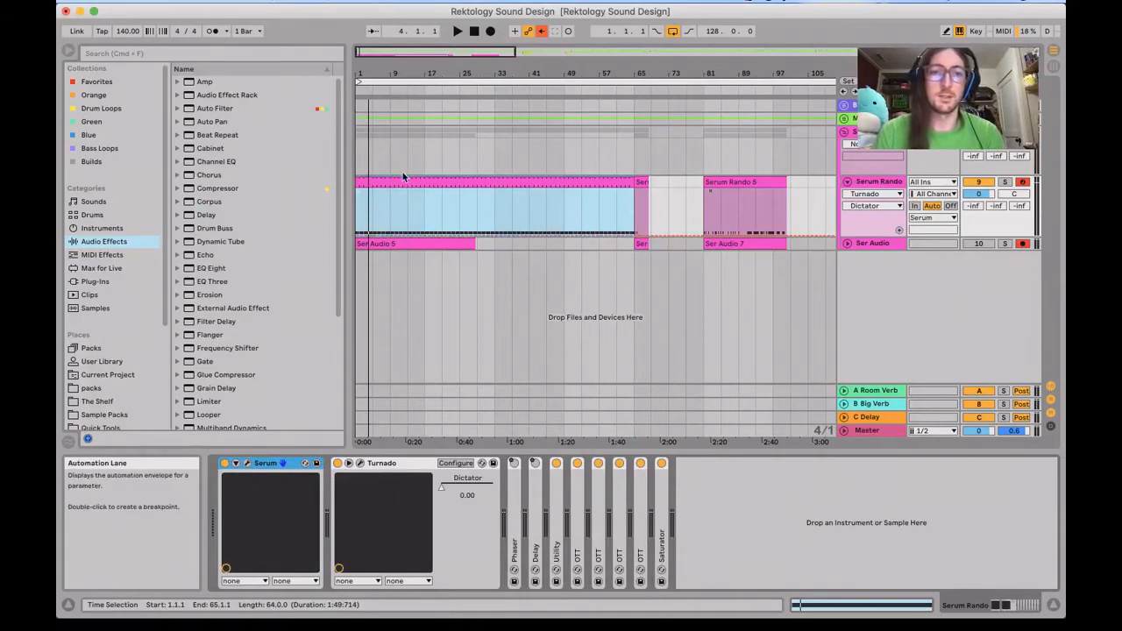
key("shift+Tab")
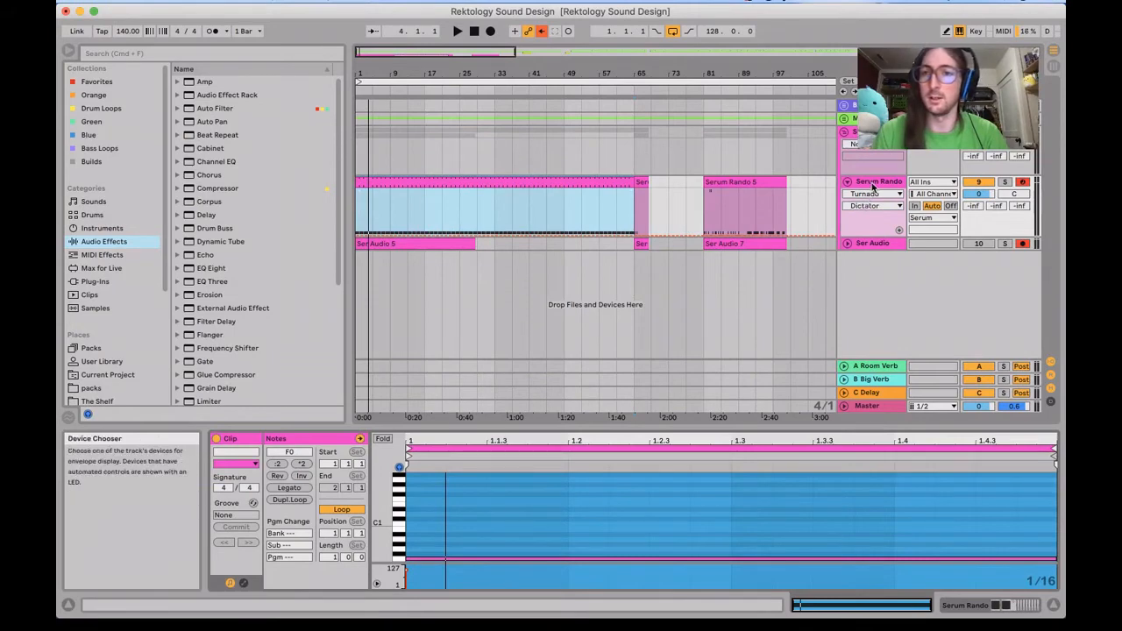
key("shift+Tab")
left_click(248, 465)
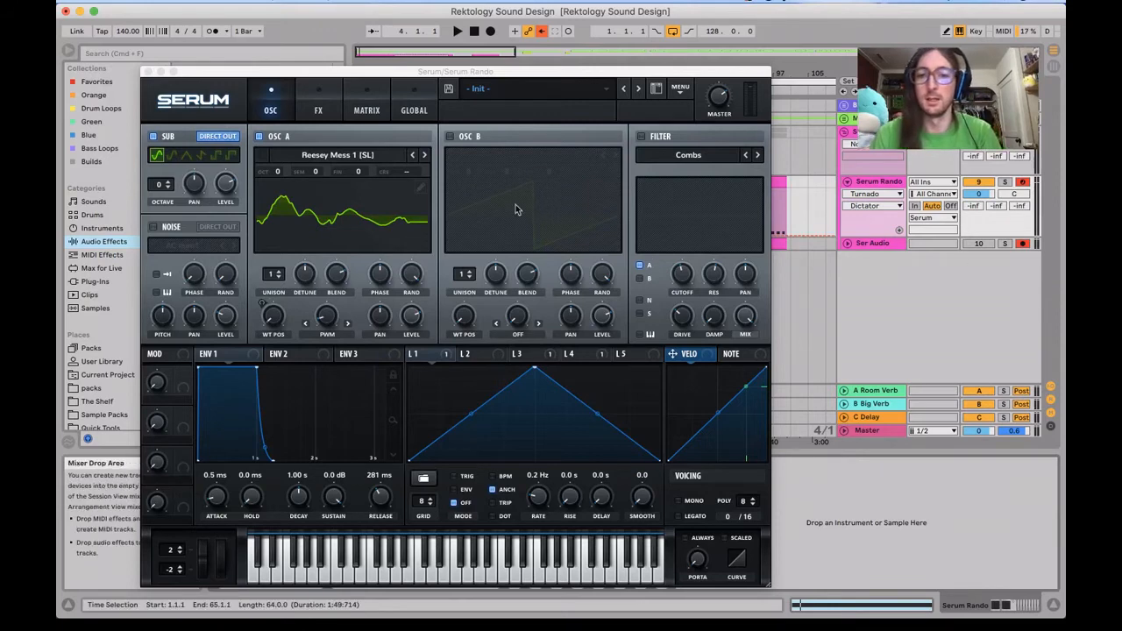
left_click_drag(332, 72, 927, 101)
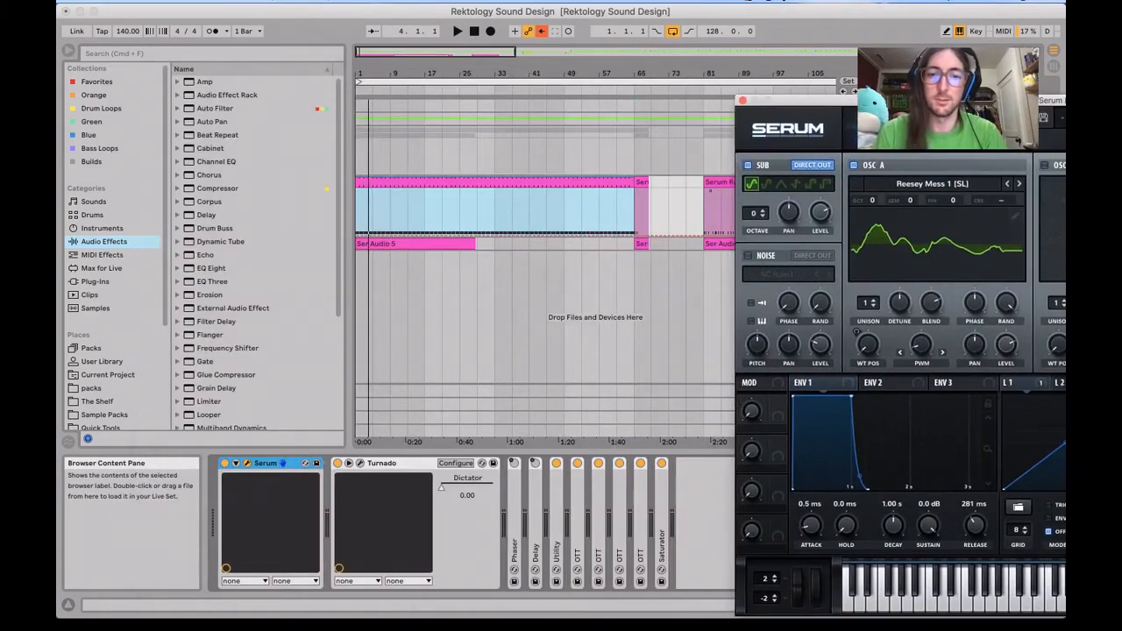
key("space")
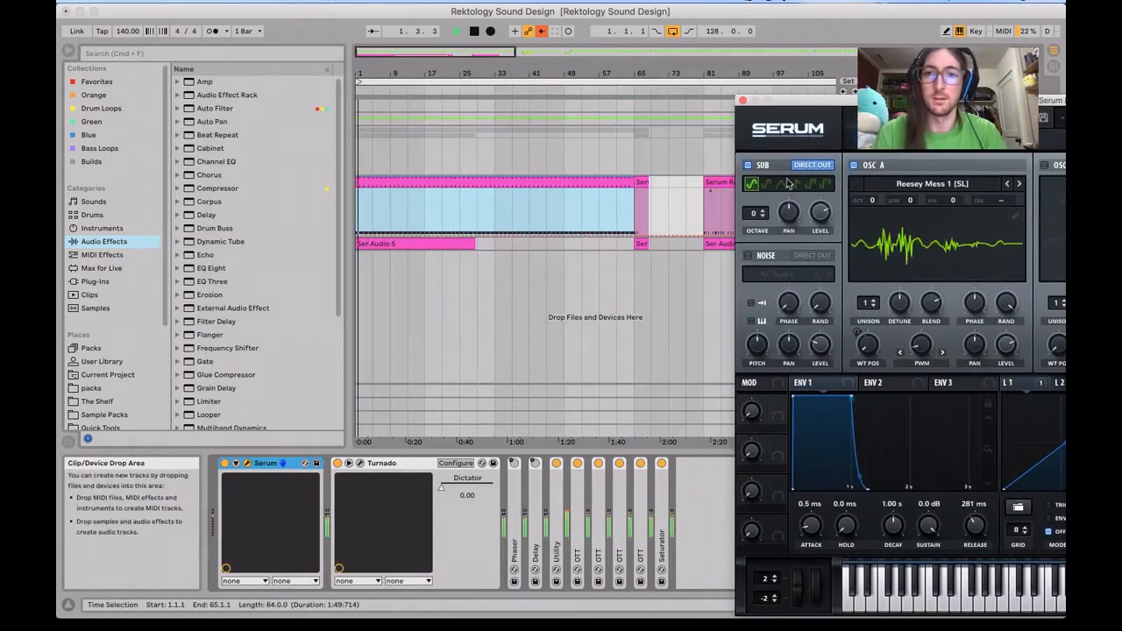
key("space")
Step: Review the Serum patch's effects and modulation matrix, and close the plug-in window
left_click_drag(835, 104, 400, 56)
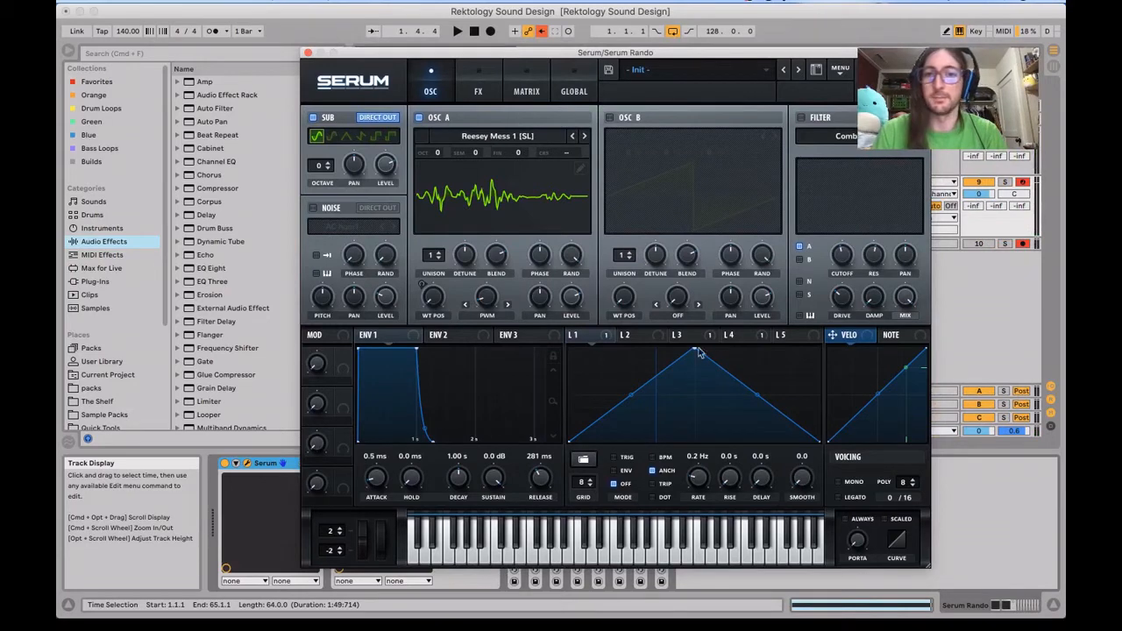
left_click(473, 87)
left_click(519, 78)
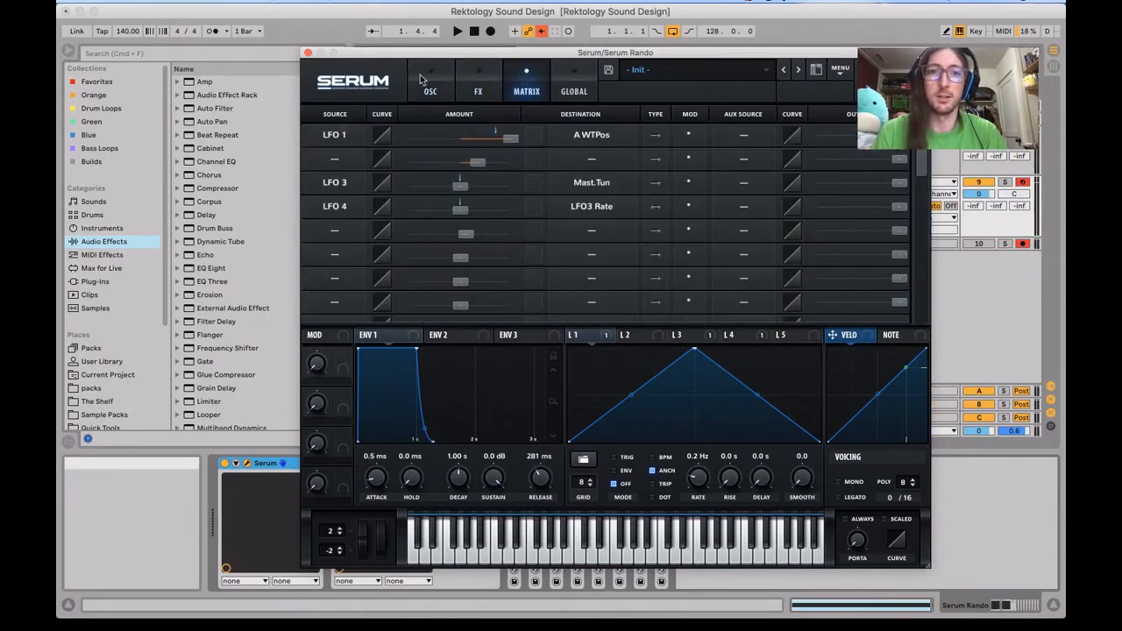
left_click(431, 79)
left_click(308, 53)
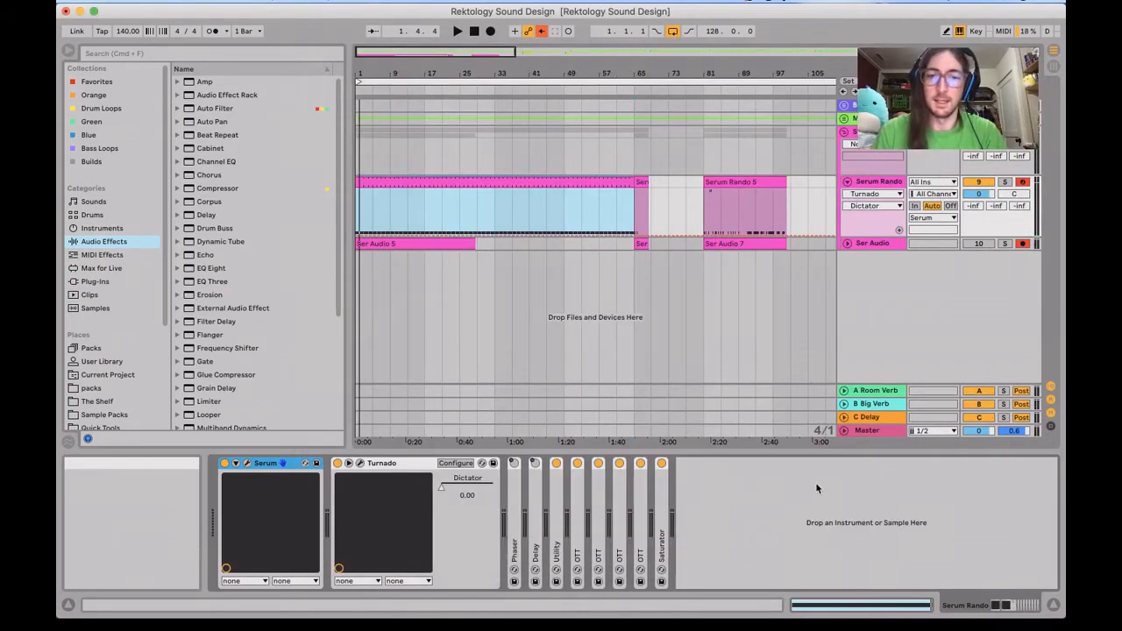
Step: Open Turnado on Serum Rando, show its Dictator, randomize the effects and close its window
left_click(385, 468)
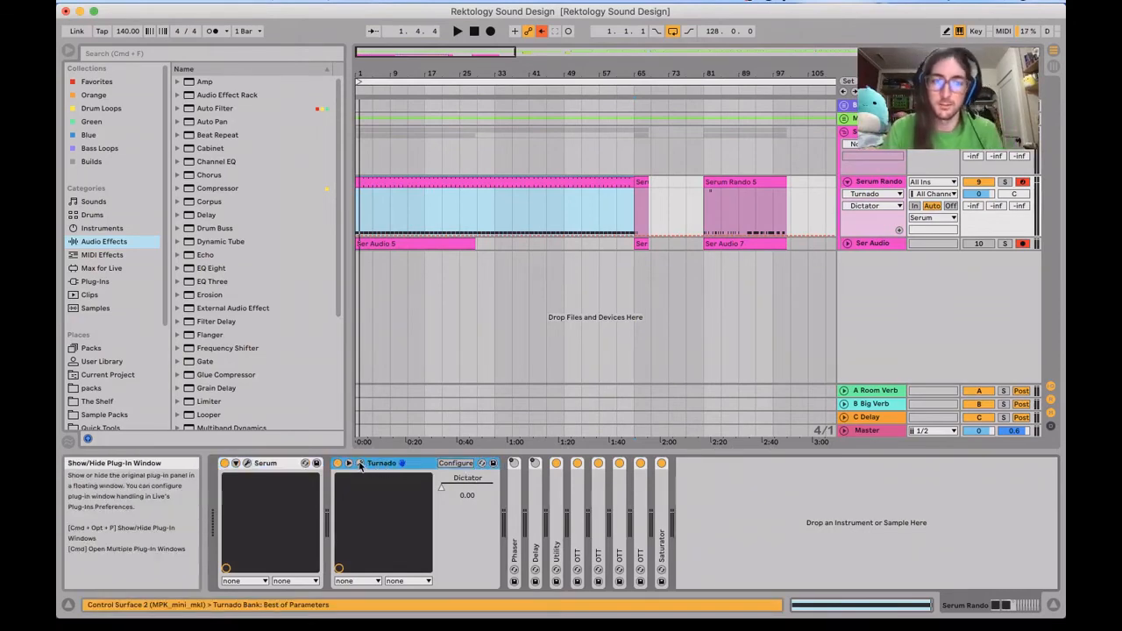
left_click(359, 464)
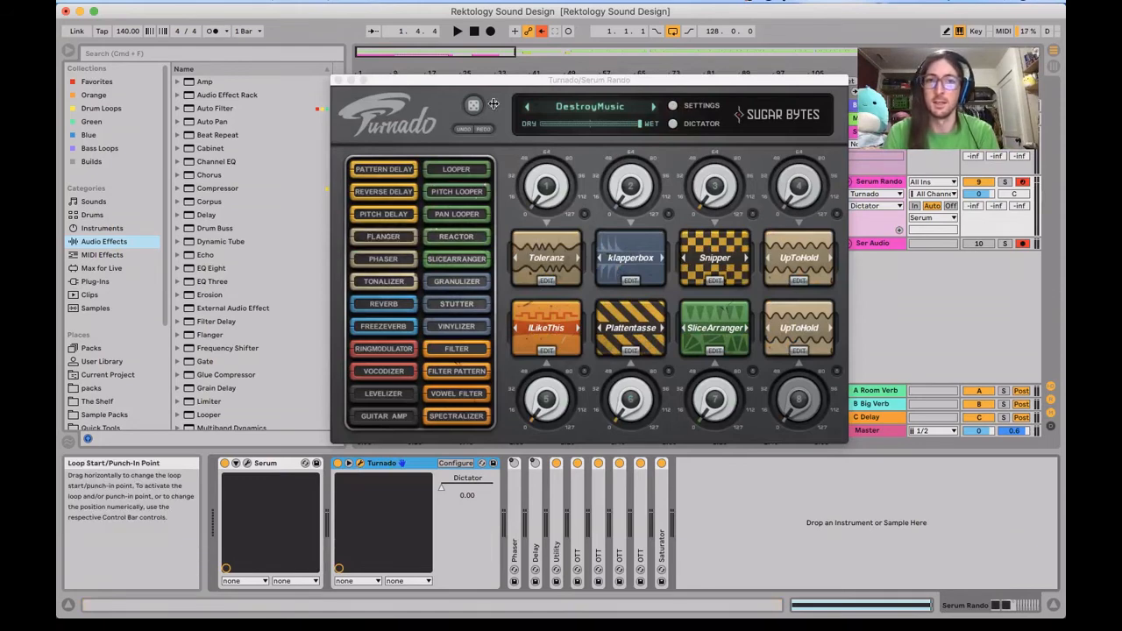
left_click(671, 125)
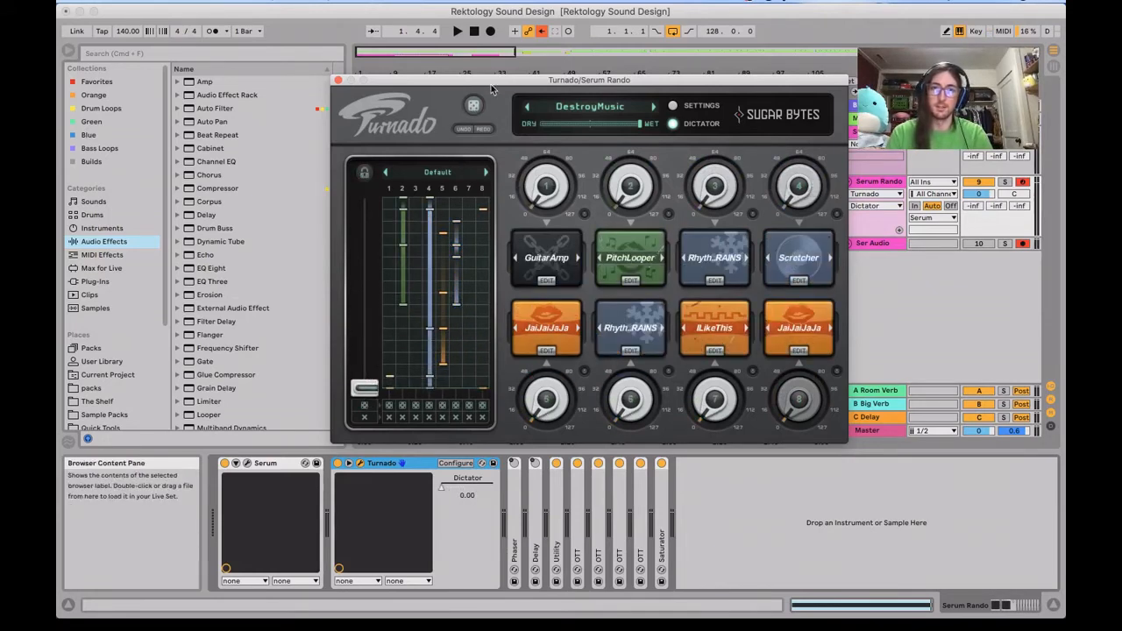
left_click(472, 105)
left_click(338, 81)
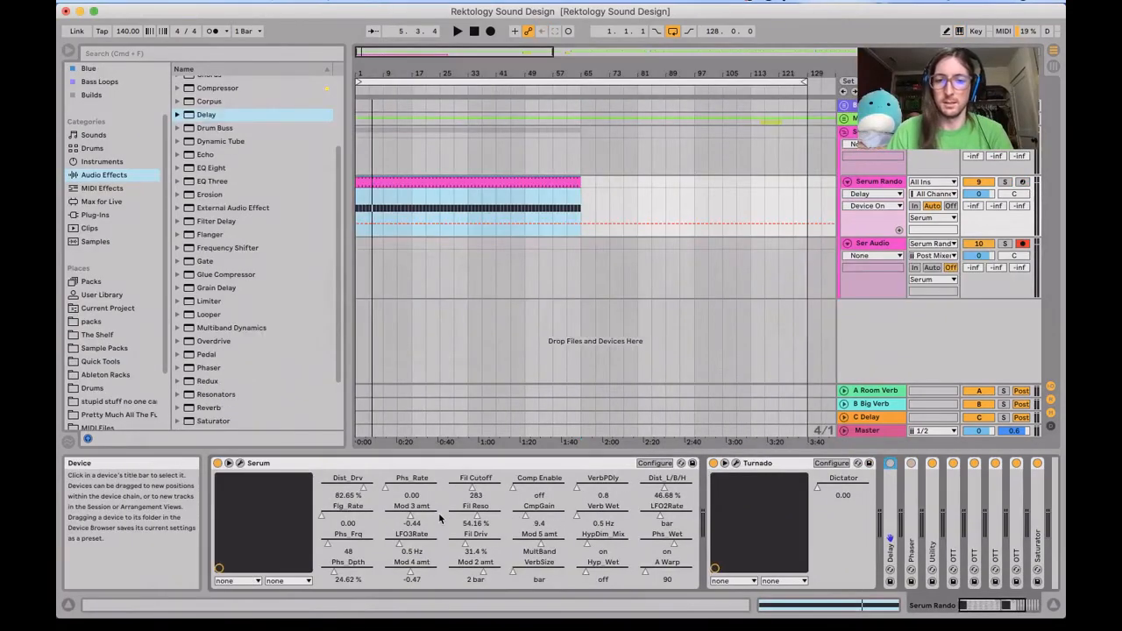
Step: Open Serum on Serum Rando, start recording, and lower its Phaser's depth to about 10% and frequency to about 131 Hz during playback
left_click(247, 463)
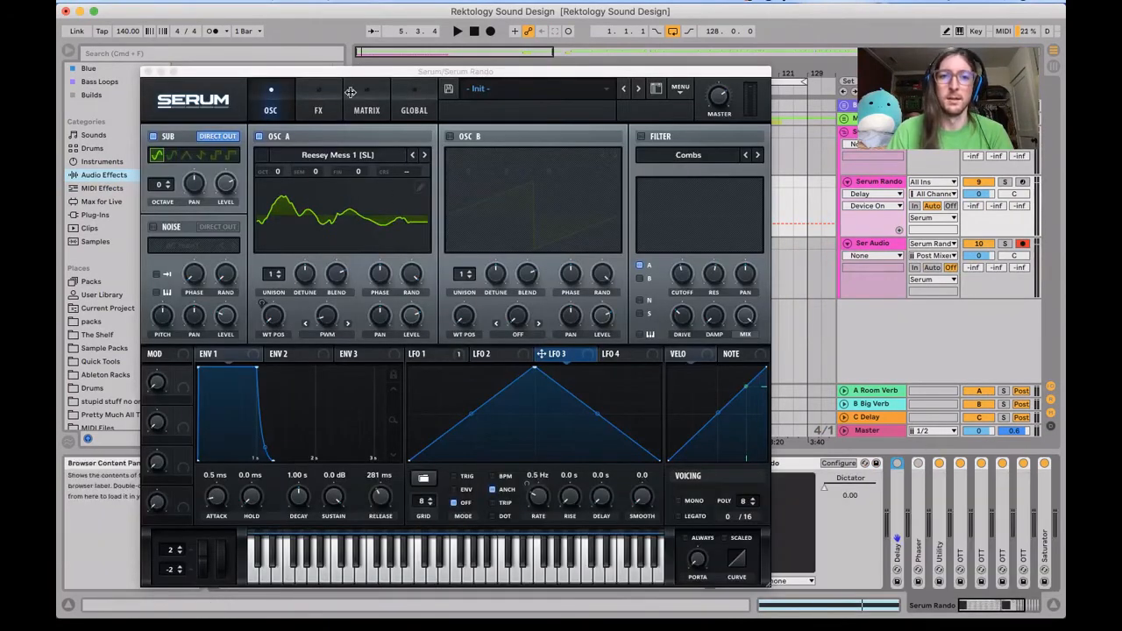
left_click(490, 31)
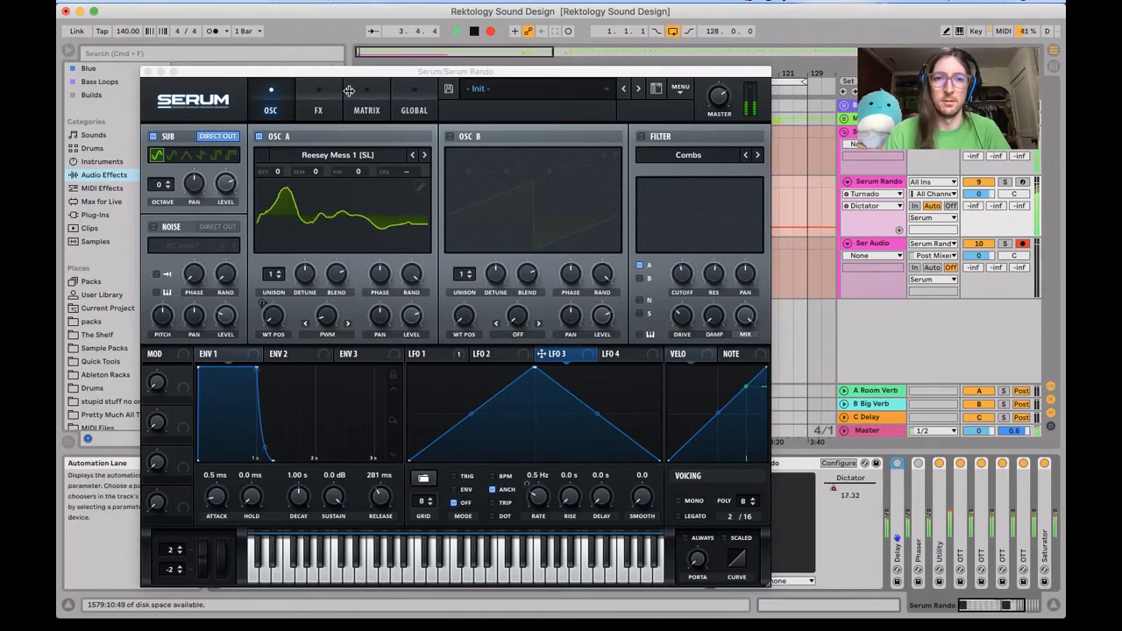
left_click(319, 97)
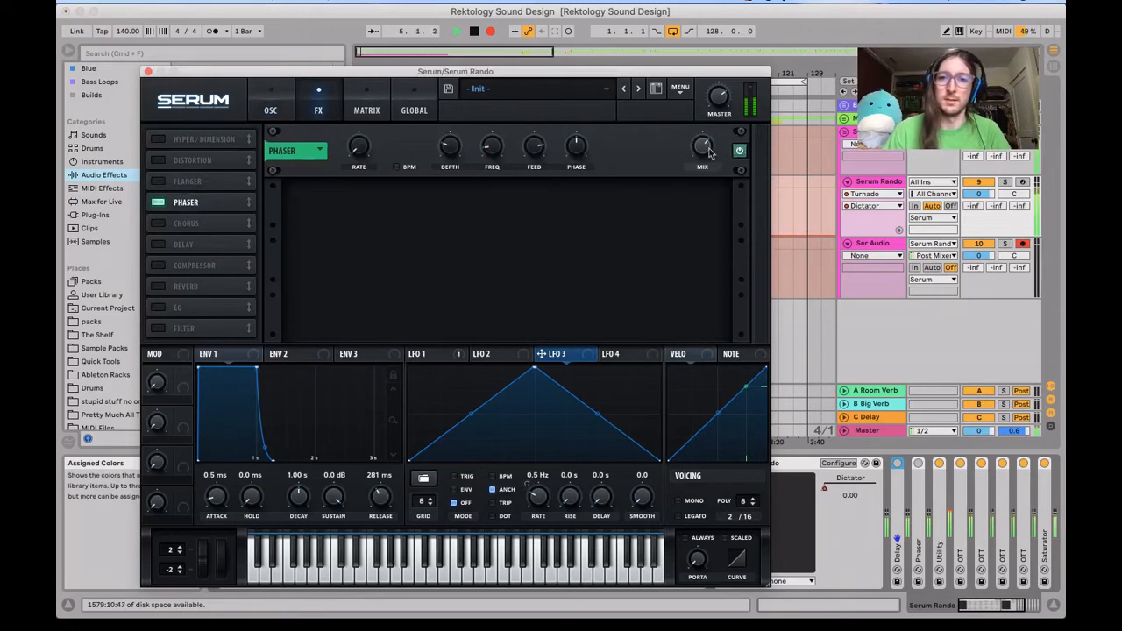
left_click(488, 151)
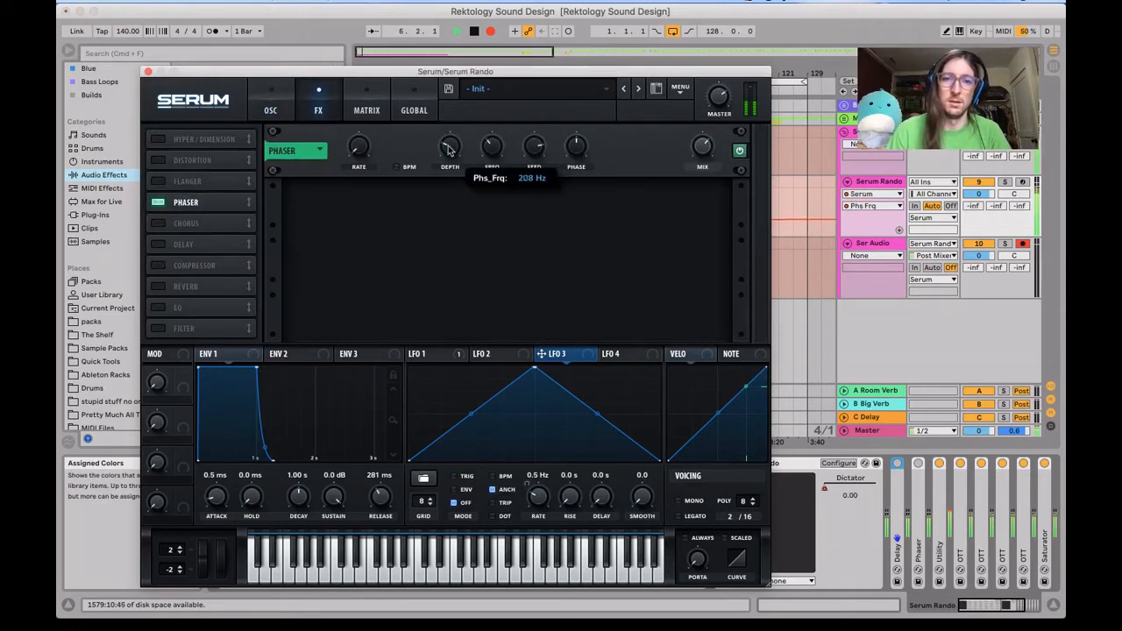
left_click_drag(449, 150, 459, 111)
left_click_drag(494, 154, 449, 179)
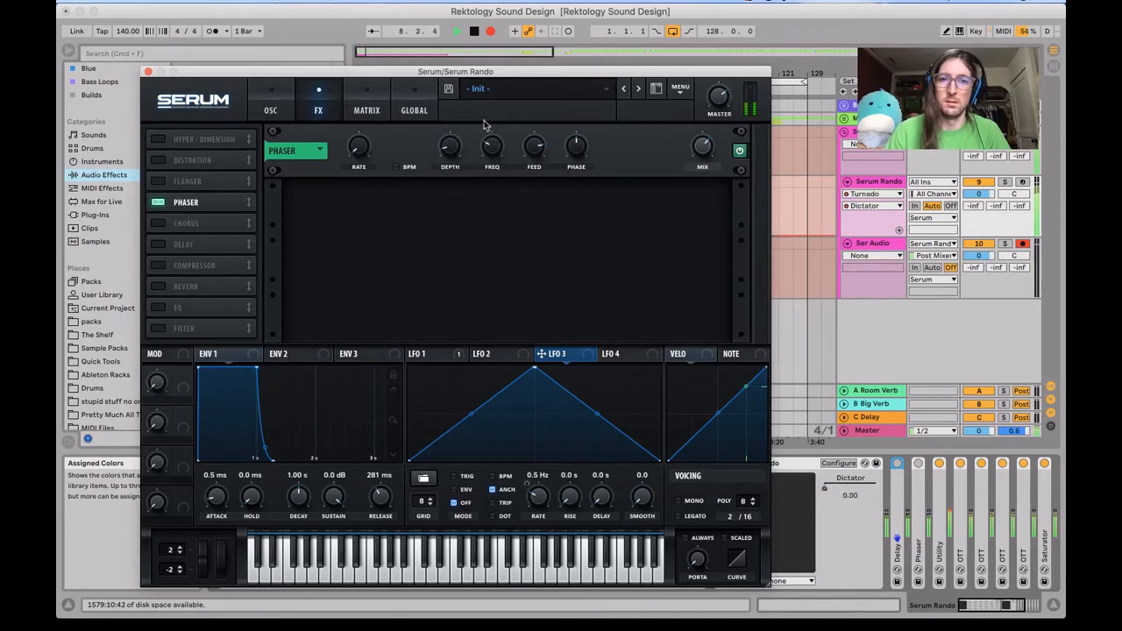
Step: Assign LFO 3 to the master tuning in Serum's modulation matrix with an amount of 33, and slow LFO 3's rate to 0.2 Hz
left_click(368, 105)
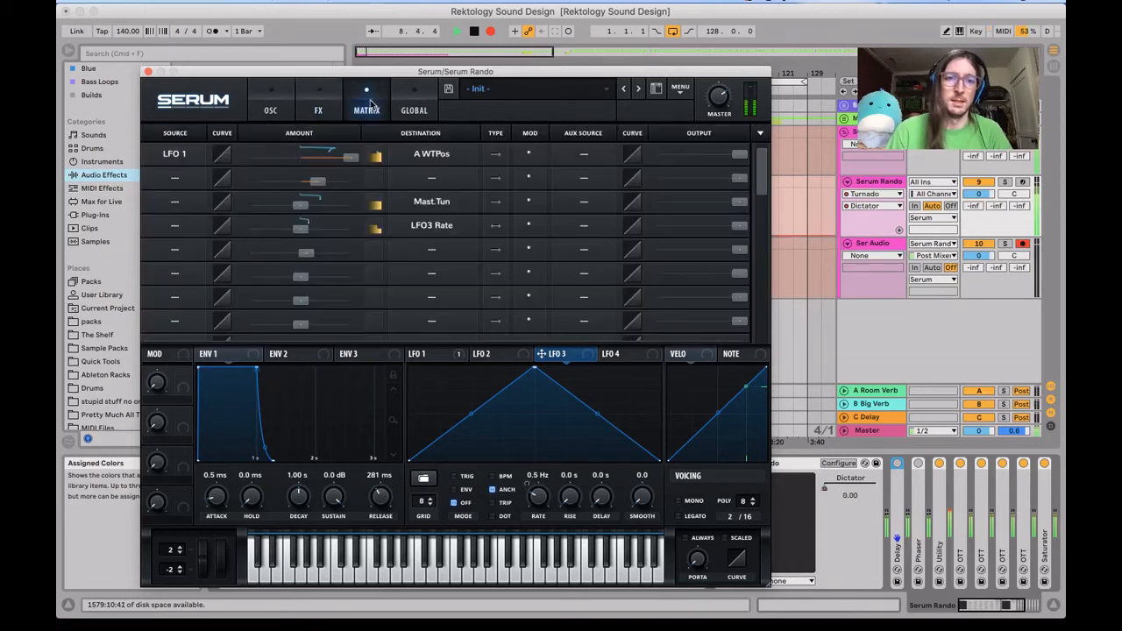
left_click(174, 201)
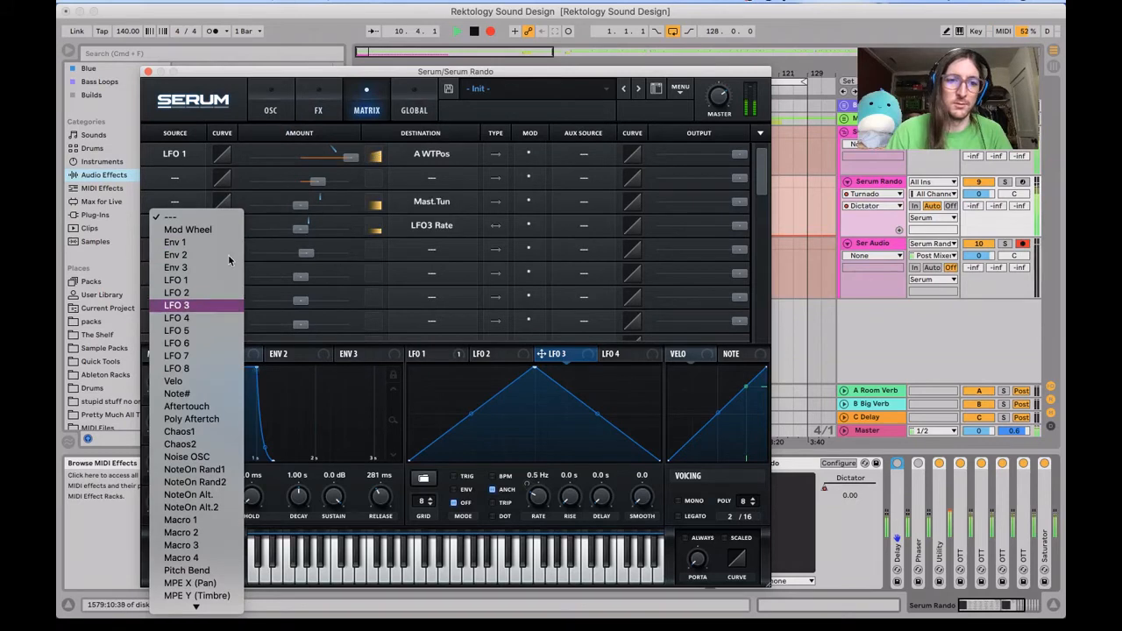
left_click(179, 305)
left_click_drag(302, 208, 327, 210)
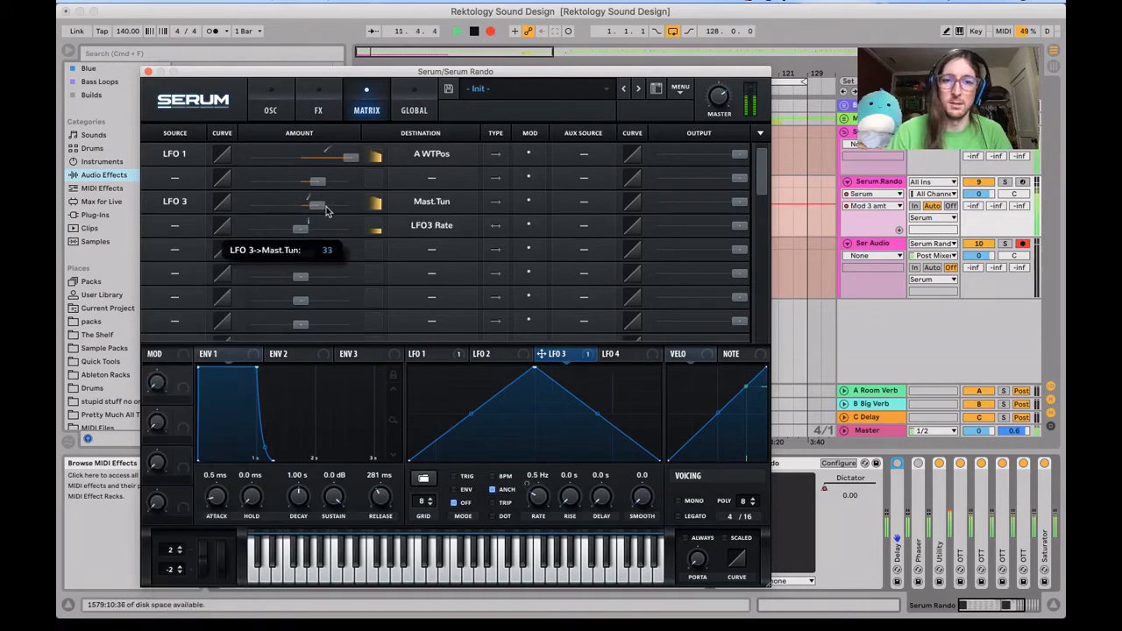
mouse_move(539, 497)
left_mouse_down()
mouse_move(543, 466)
mouse_move(539, 513)
left_mouse_up()
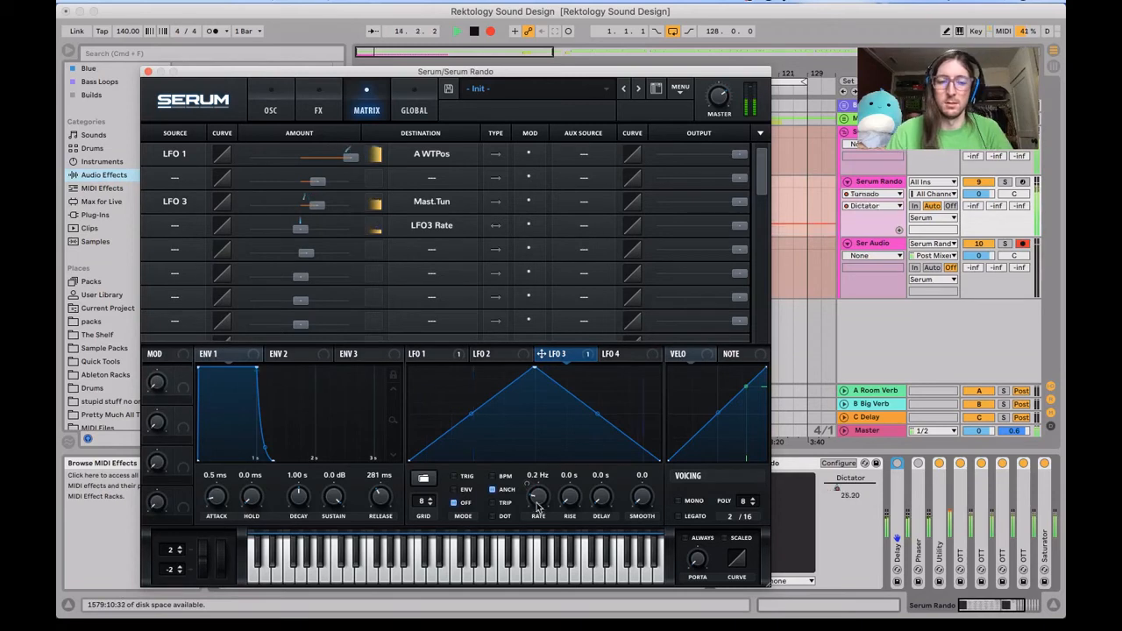
Step: Assign LFO 4 to LFO 3's rate with a negative amount, and raise LFO 3's modulation of the master tuning to 41
left_click(174, 227)
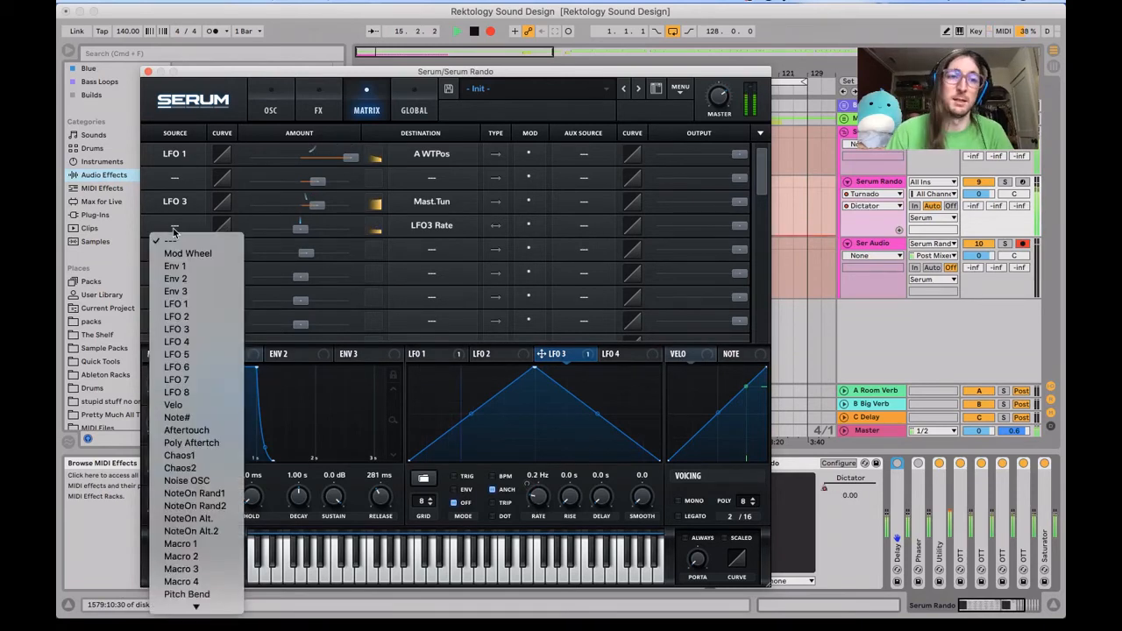
left_click(177, 341)
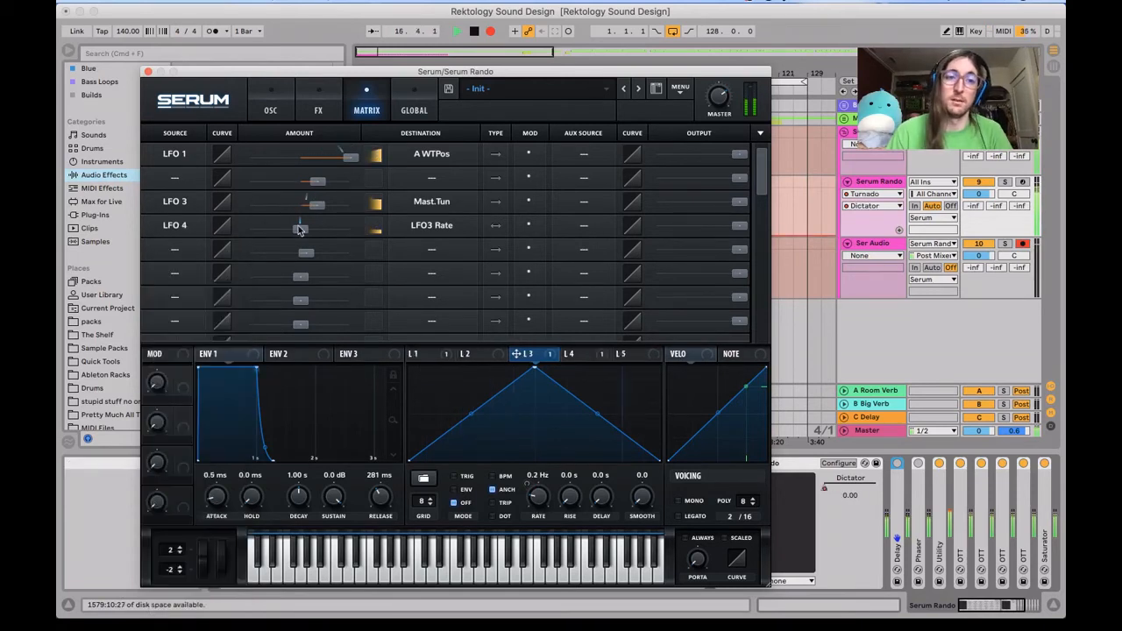
left_click_drag(298, 228, 321, 205)
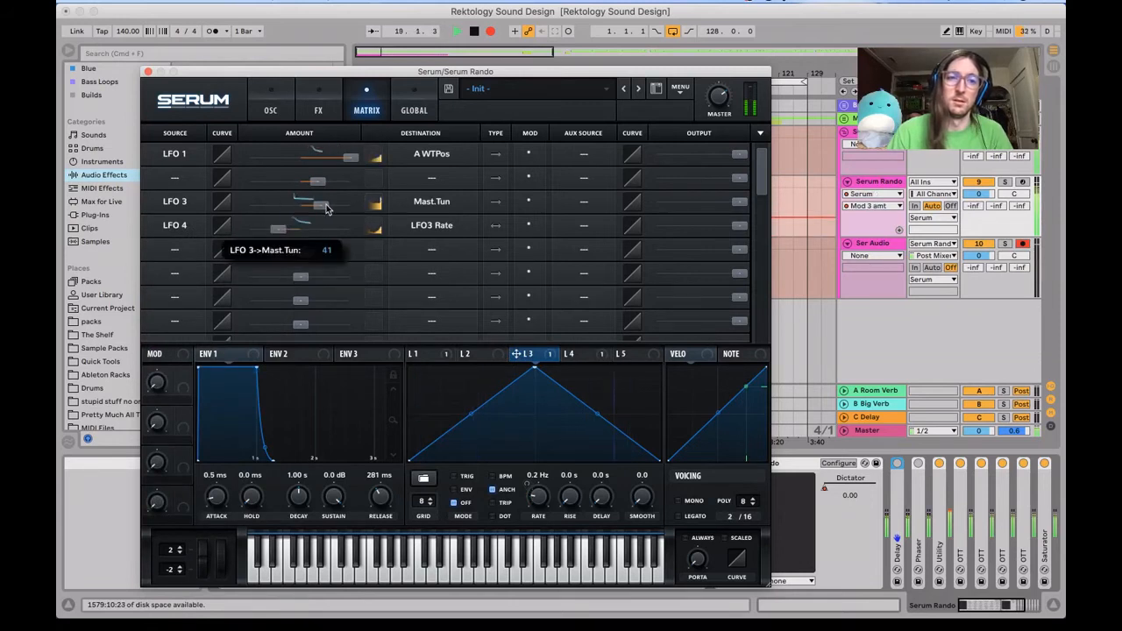
Step: Set LFO 4's rate to 0.8 Hz and LFO 3's rate to 0.01 Hz
left_click(581, 356)
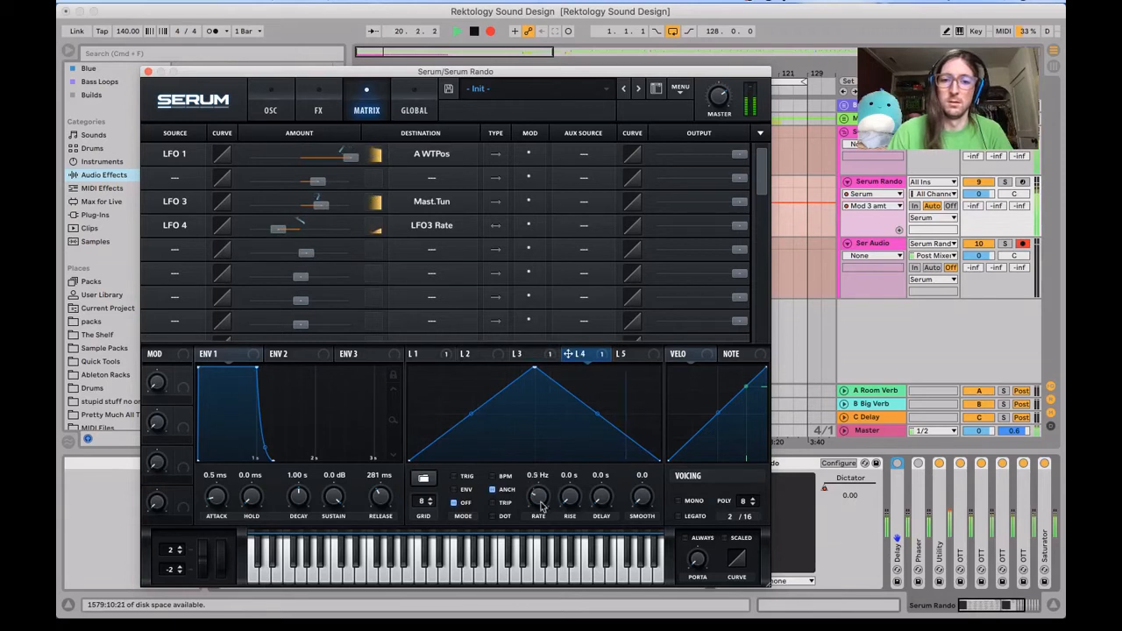
left_click_drag(542, 506, 542, 474)
left_click(526, 355)
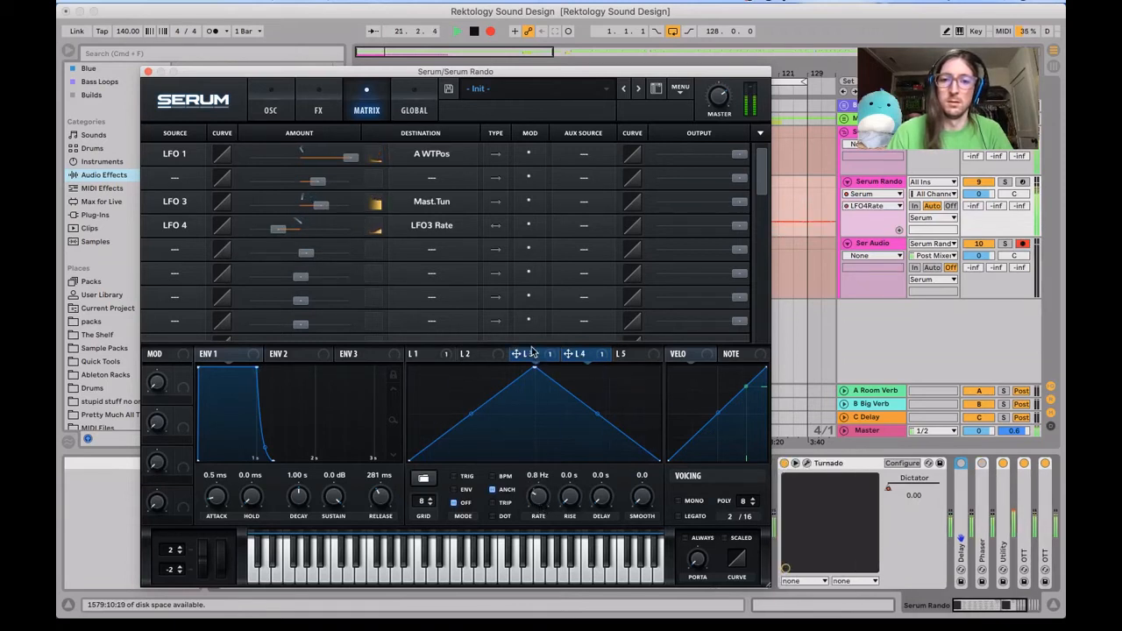
left_click_drag(542, 507, 545, 524)
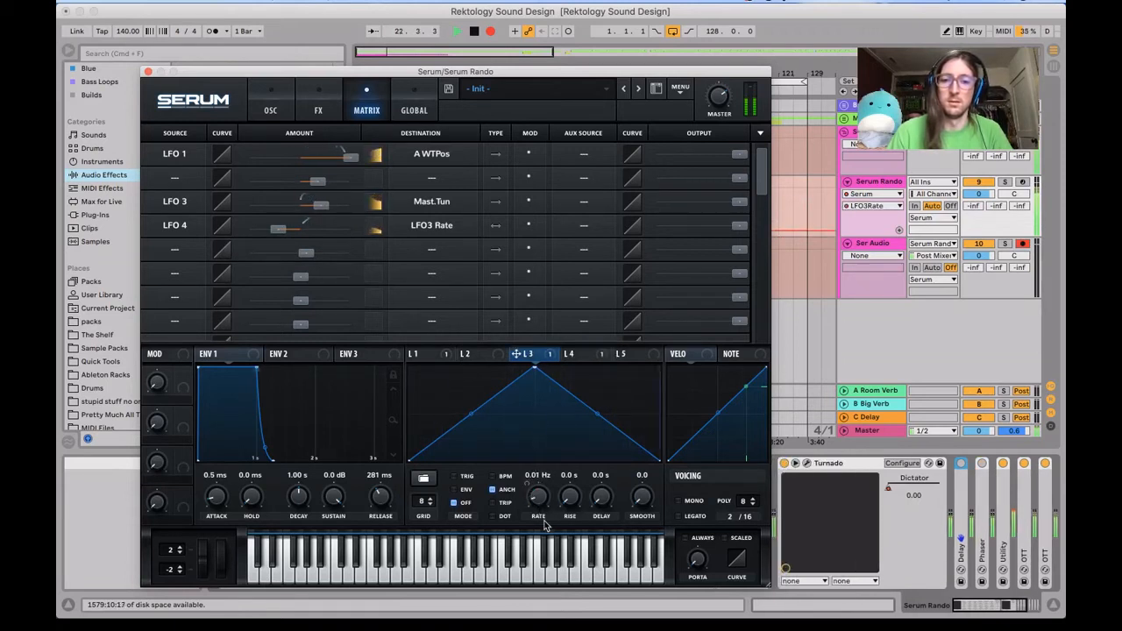
Step: Reduce the LFO 3 and LFO 4 modulation amounts to about 8 and -18, then stop recording and close Serum
left_click_drag(316, 212, 279, 226)
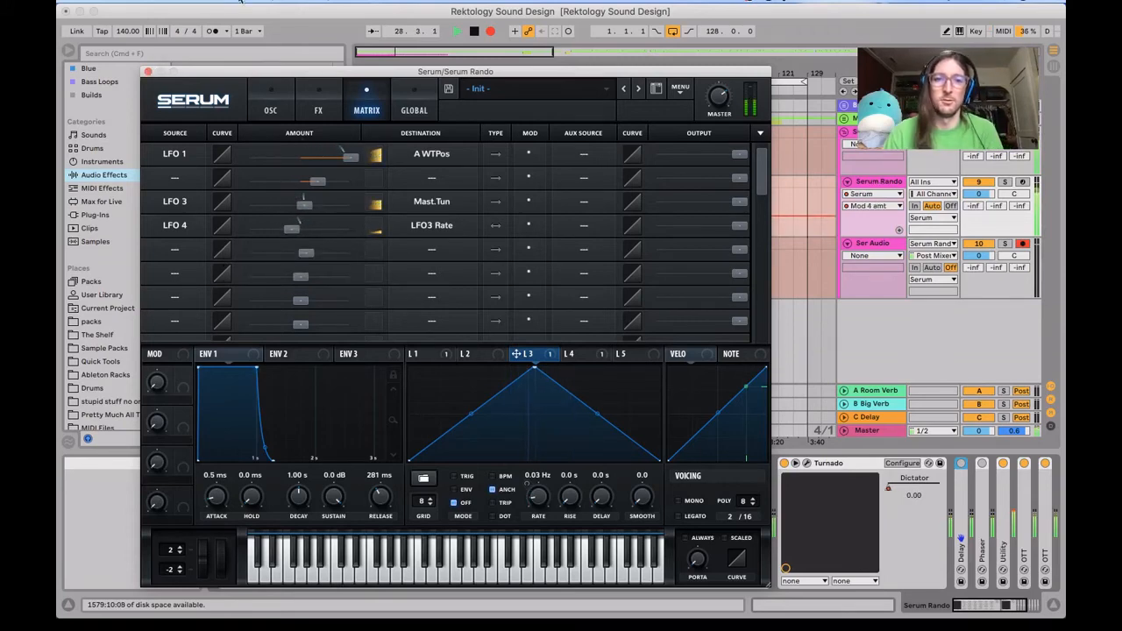
key("space")
left_click(148, 72)
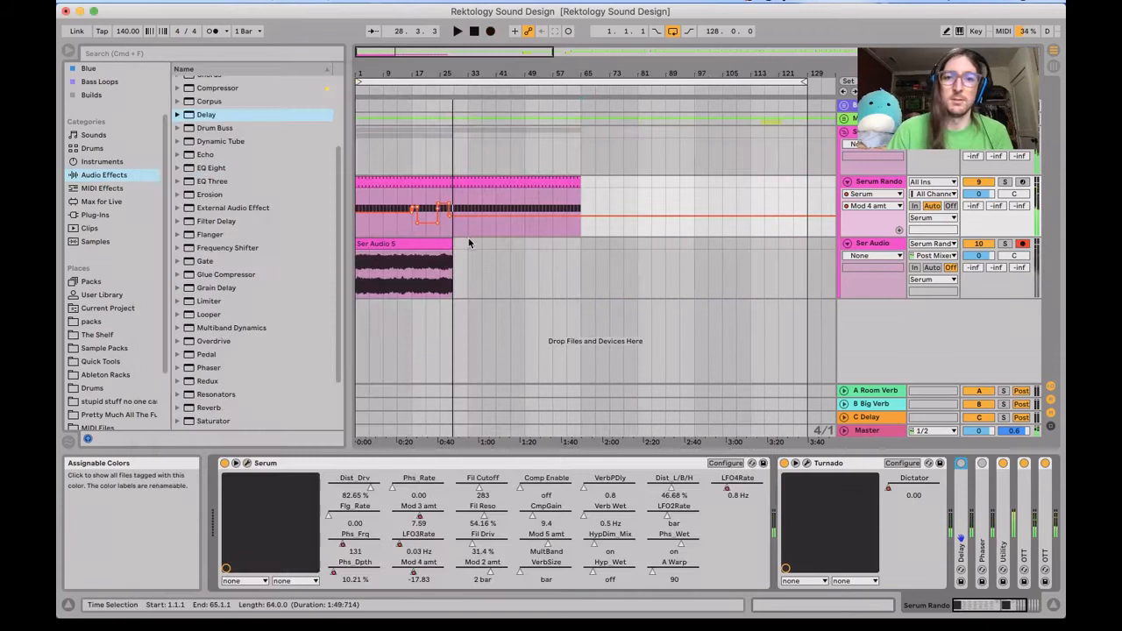
Step: Arm the Serum Rando track for recording alongside the Ser Audio track
left_click(585, 199)
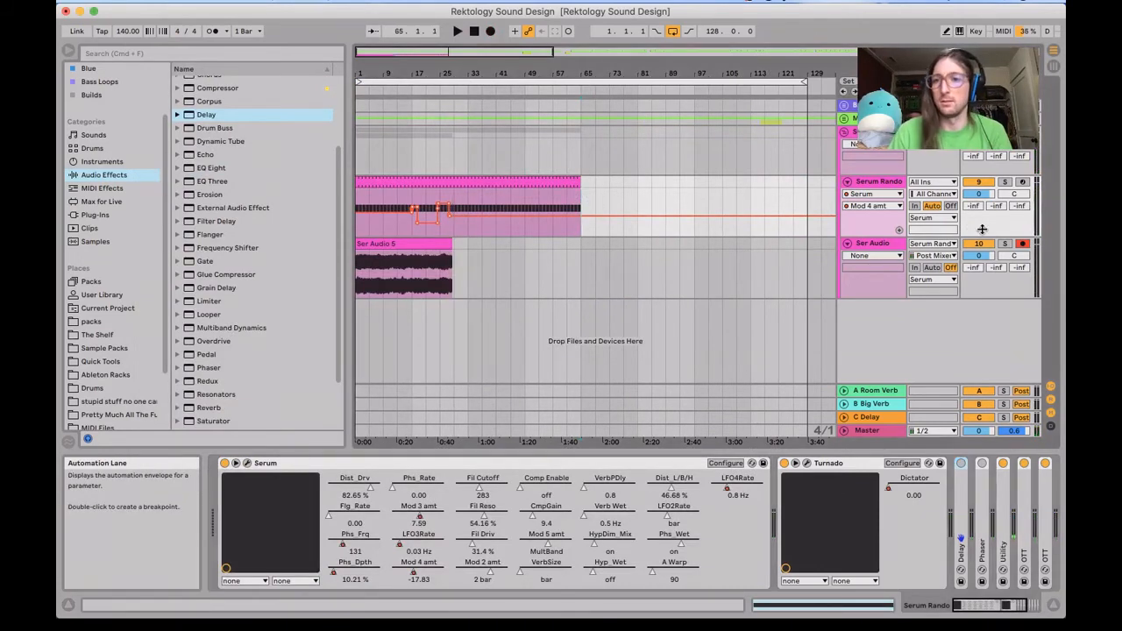
scroll(592, 290, "right", 5)
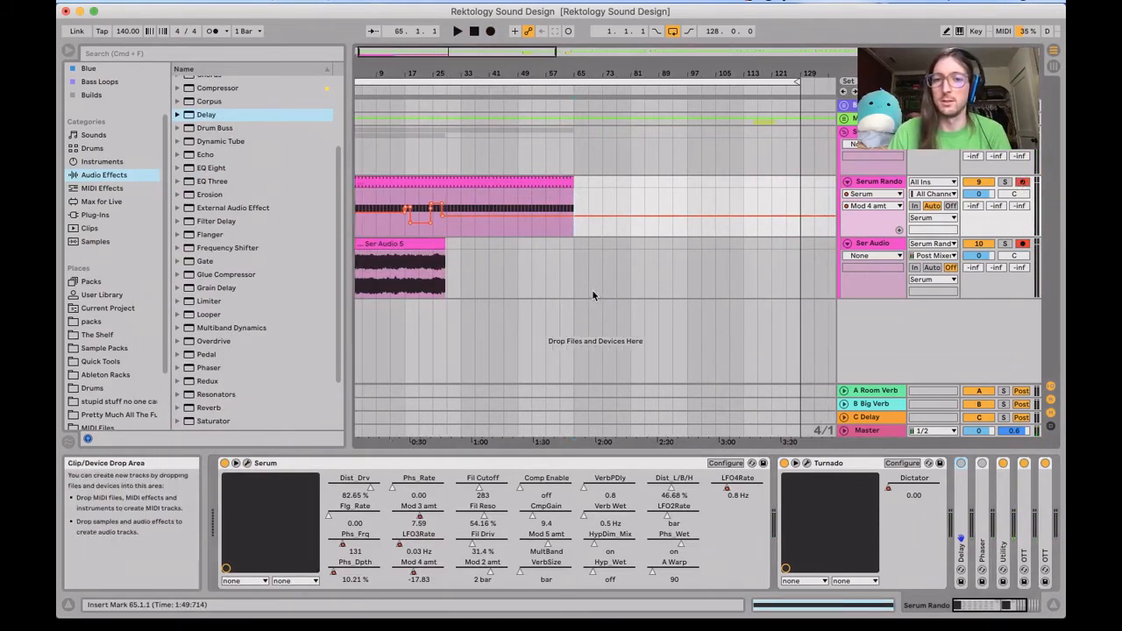
left_click(460, 182)
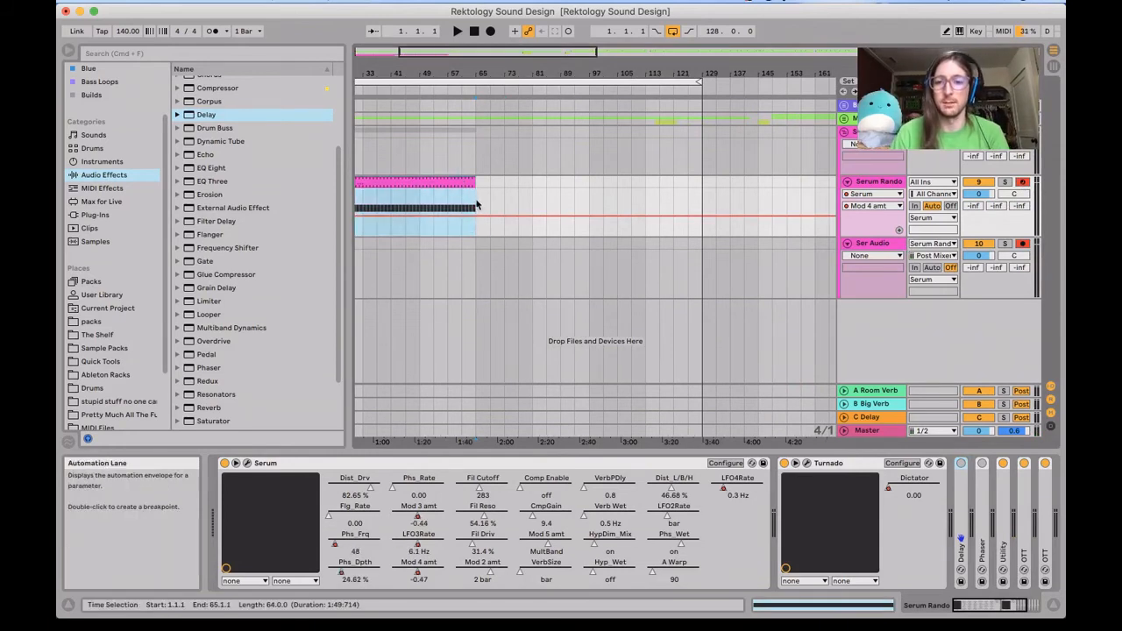
left_click_drag(997, 605, 1016, 605)
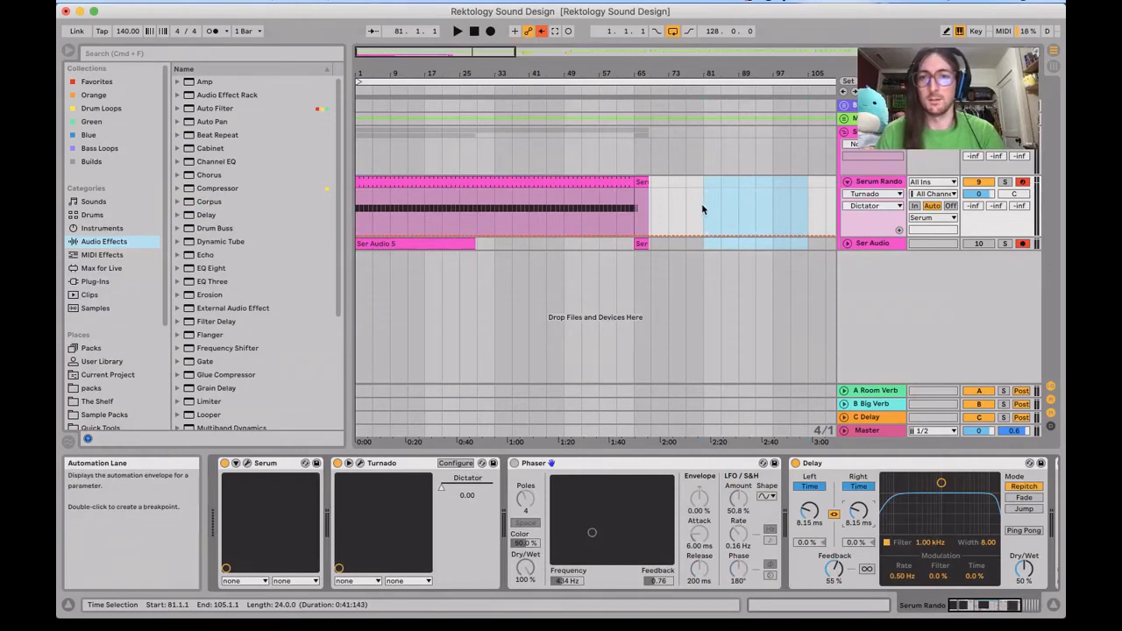
Step: Start recording at bar 81 with the Ser Audio track unfolded and the Delay on Serum Rando switched off
left_click(702, 207)
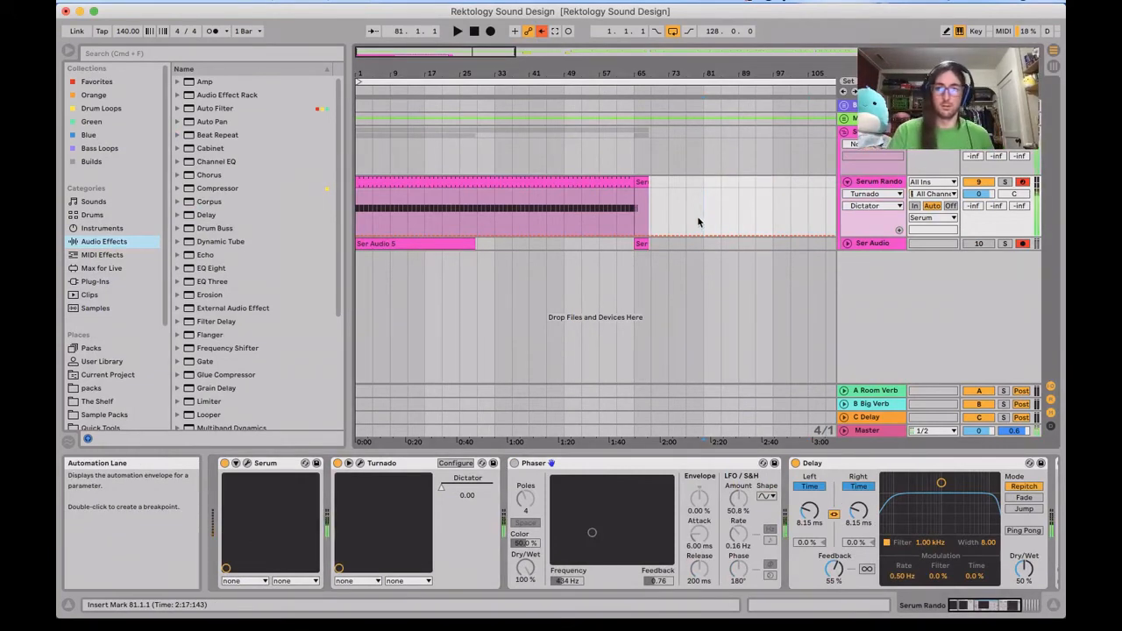
left_click(847, 244)
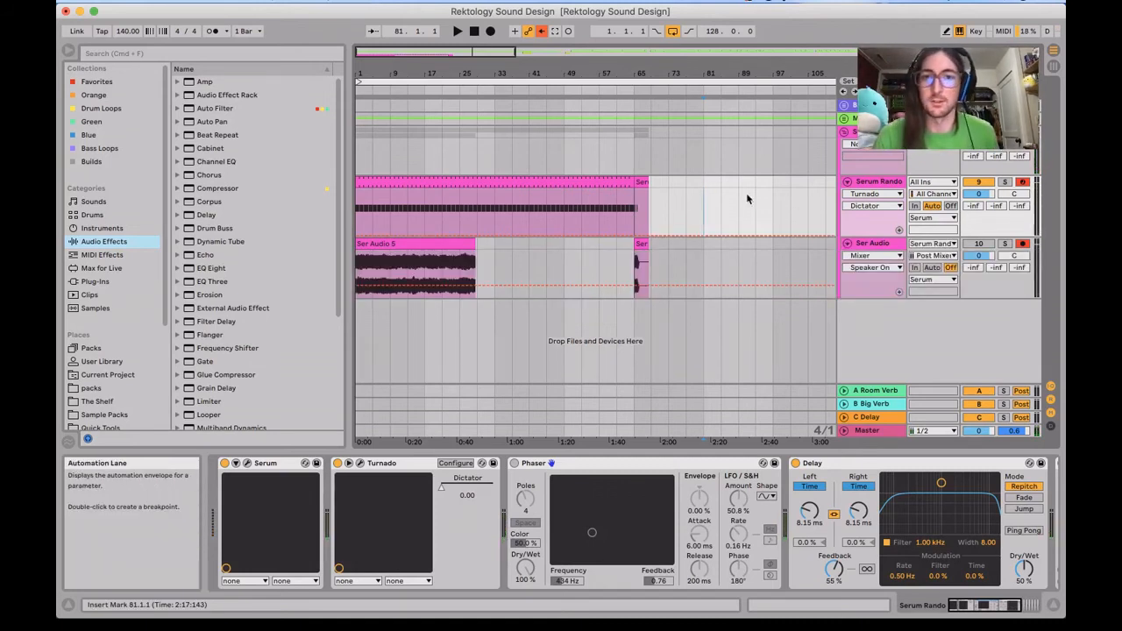
left_click(795, 463)
left_click(491, 32)
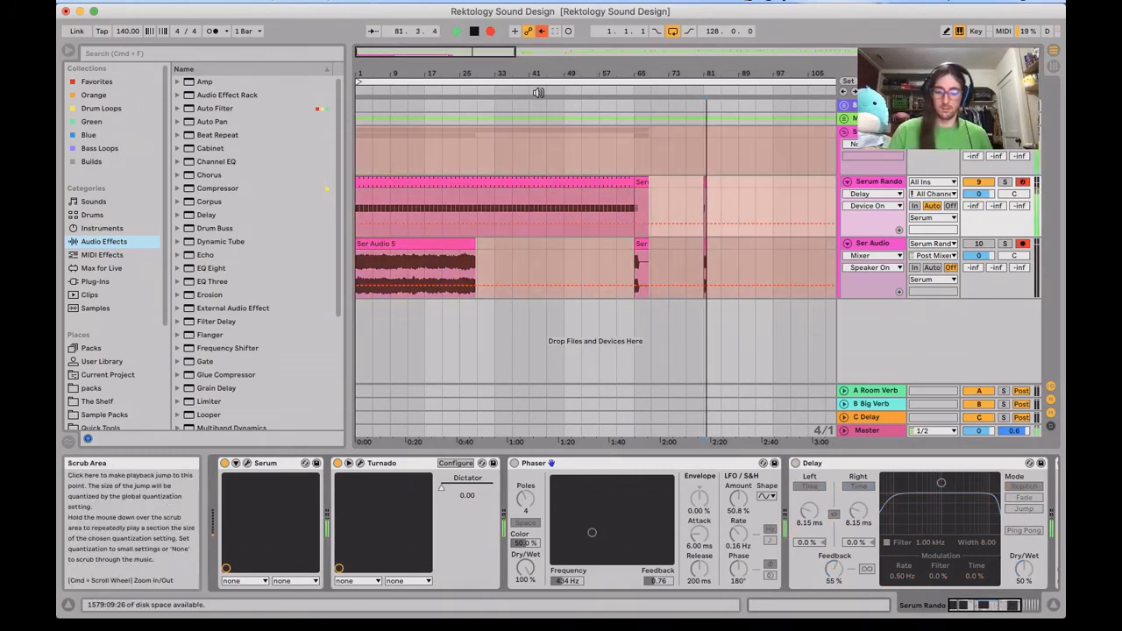
Step: While recording, switch on the Delay at 50.2 ms, switch on the Phaser with about 532 Hz and 0.81 feedback, and switch the Delay off again
left_click(796, 463)
left_click_drag(861, 515, 861, 482)
left_click(514, 463)
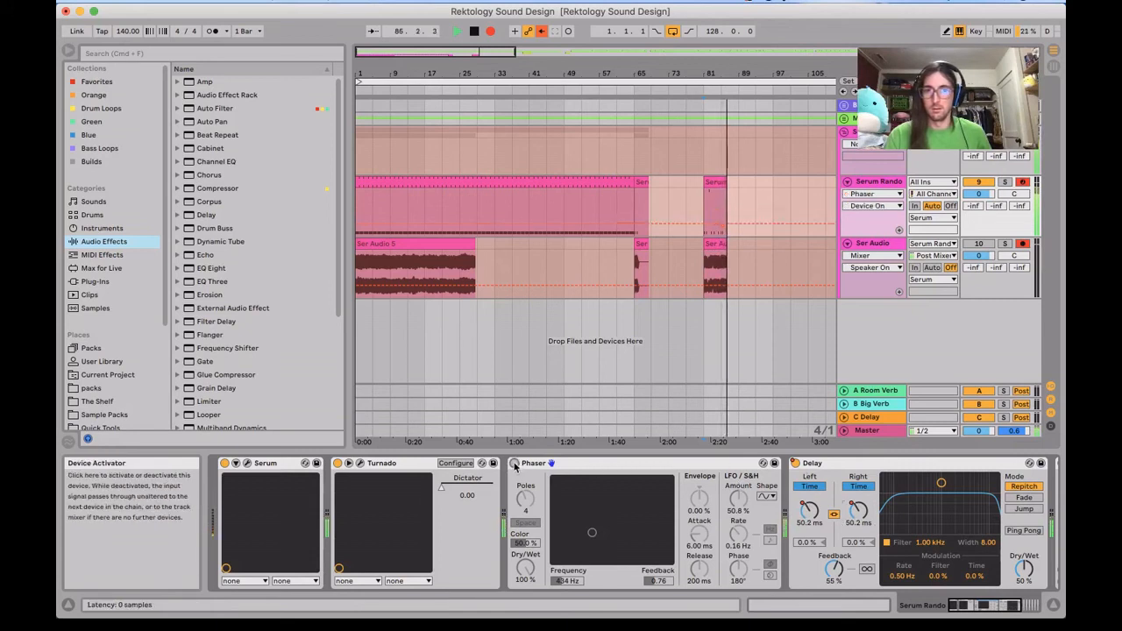
mouse_move(592, 532)
left_mouse_down()
mouse_move(617, 510)
mouse_move(592, 517)
left_mouse_up()
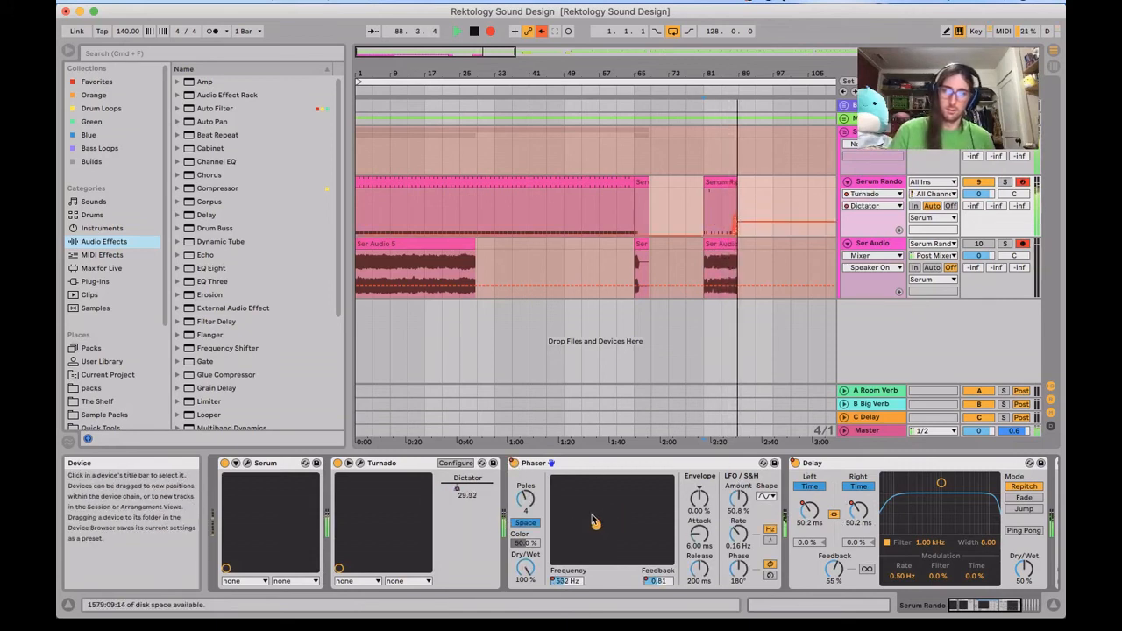
left_click(795, 463)
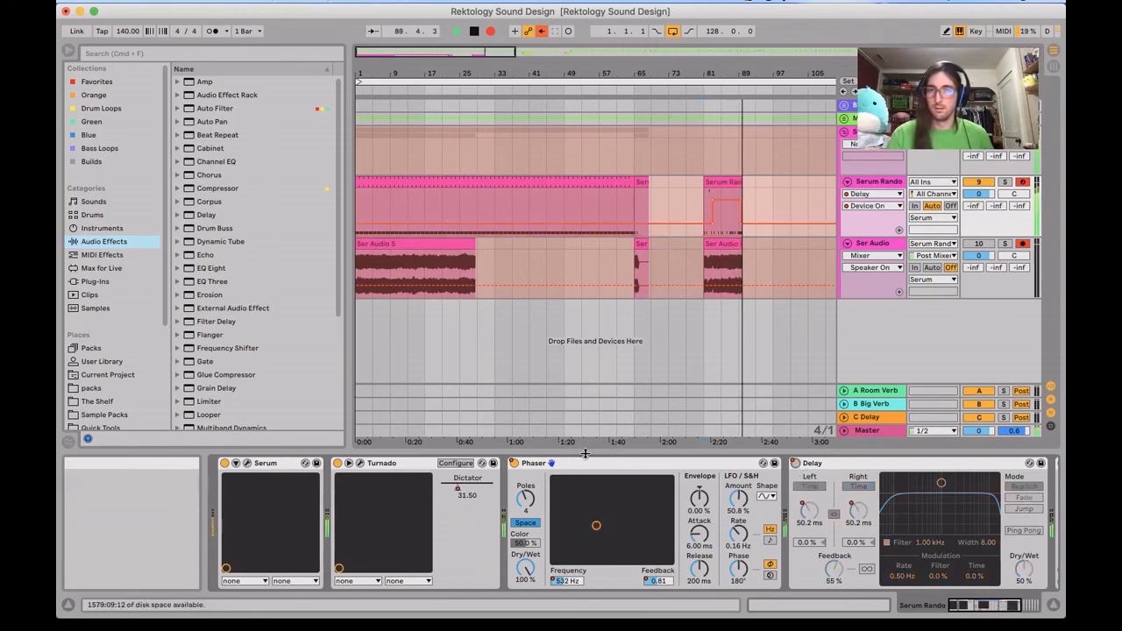